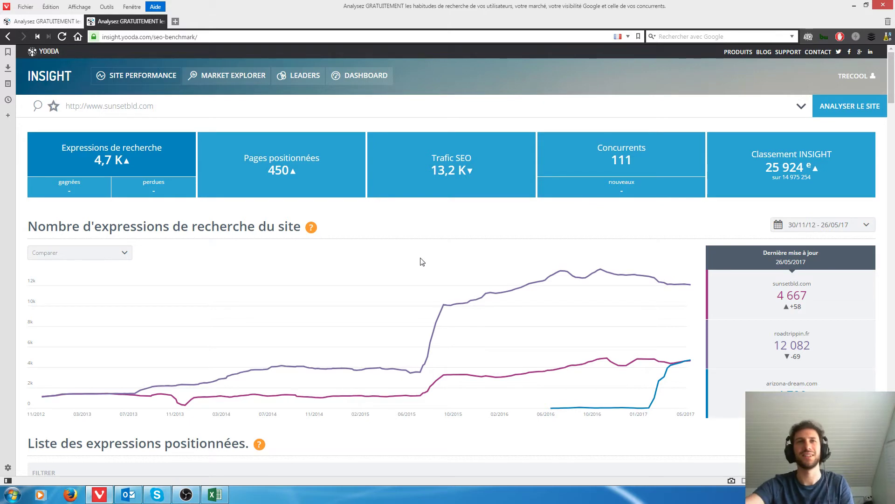
- Examine the sunsetbld.com search-expression chart and the route 66 row's traffic and number-of-results figures in the positioned expressions list
mouse_move(489, 270)
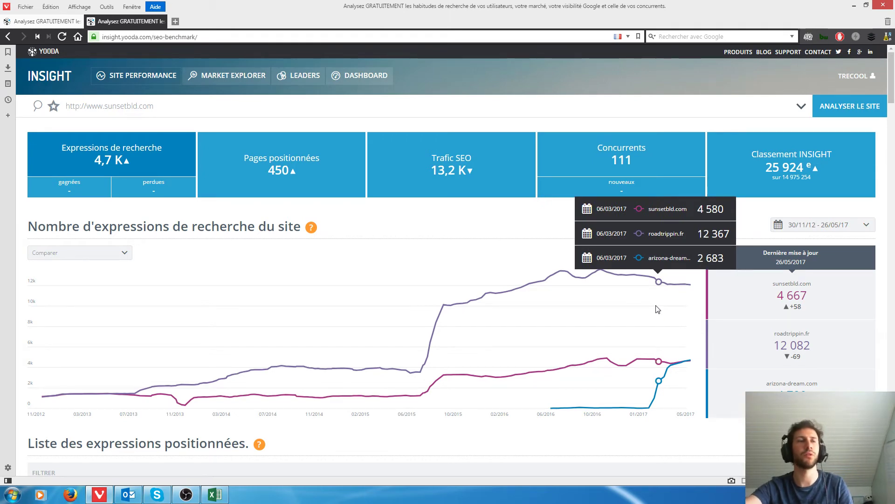
scroll(663, 236, down, 8)
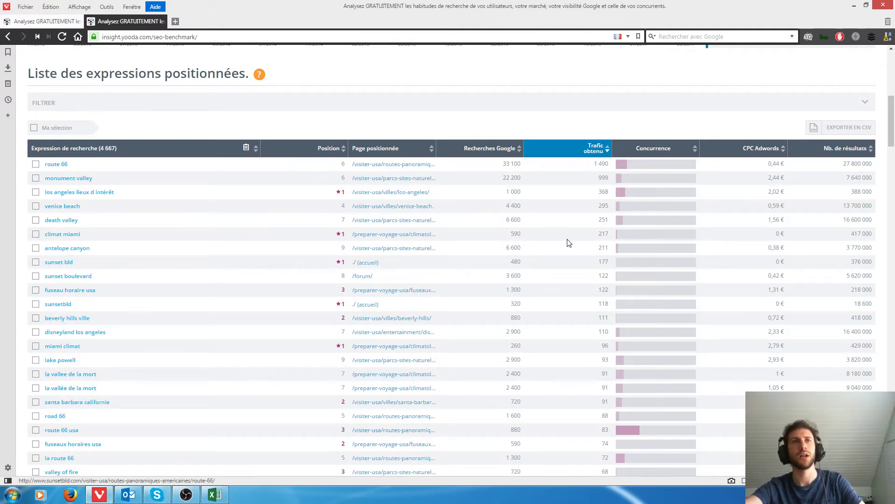
mouse_move(520, 158)
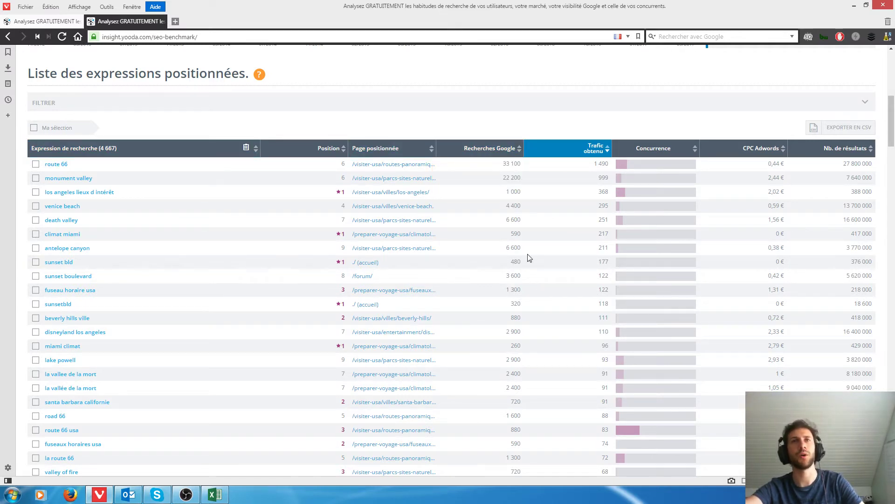
drag(607, 162, 592, 163)
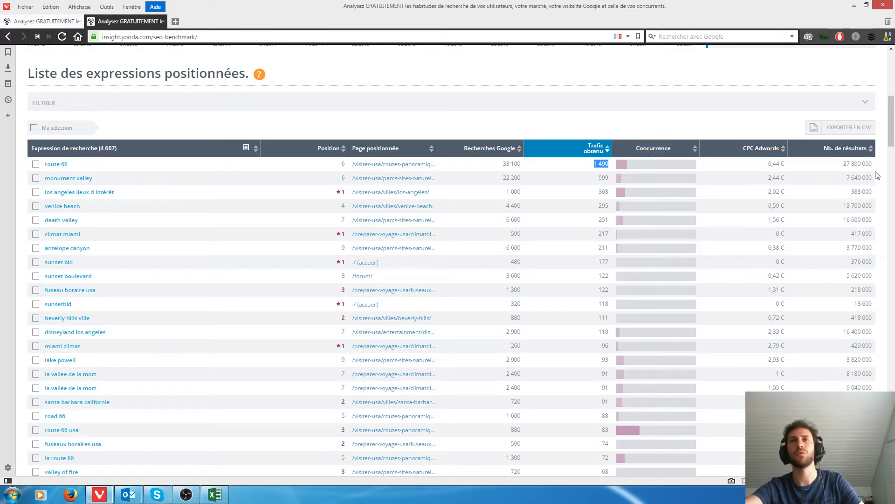
drag(874, 169, 839, 171)
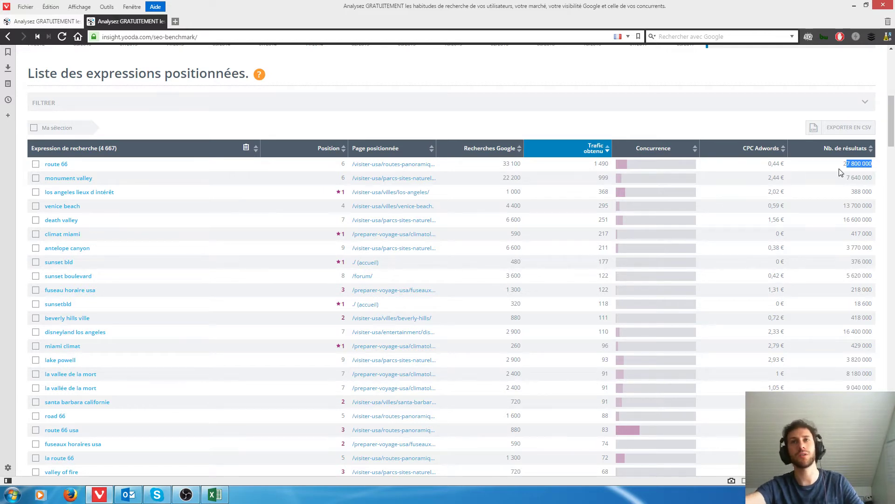
- Expand and collapse the positioned expressions filter options, and select and deselect all listed expressions
click(675, 101)
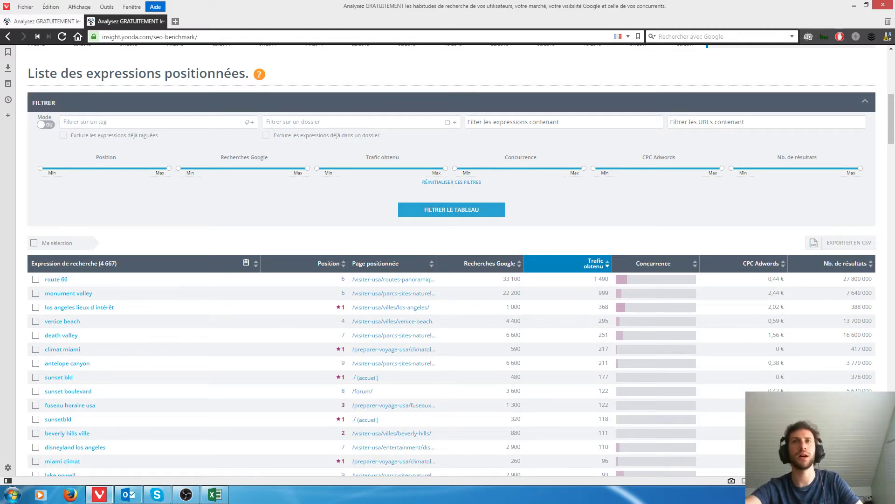
click(866, 101)
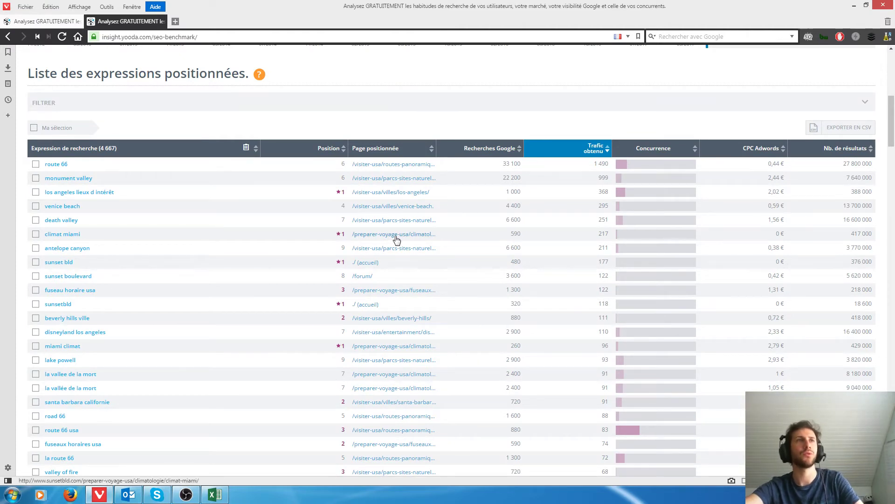
click(33, 128)
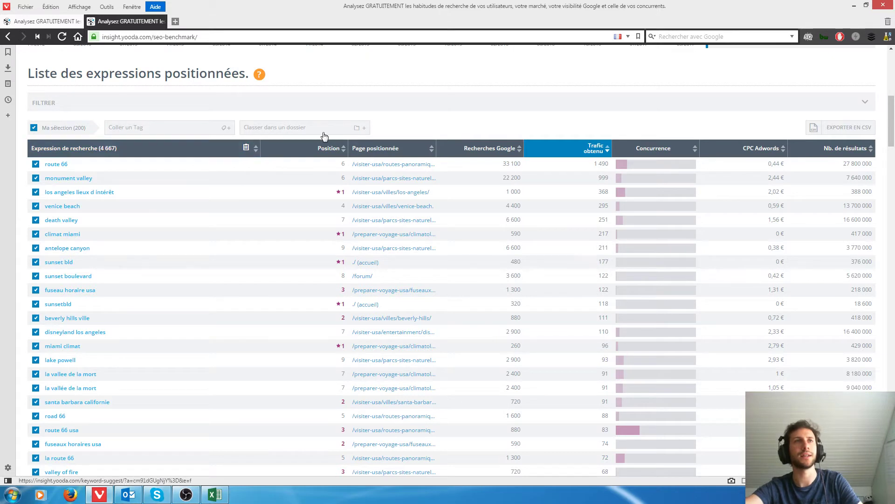
click(34, 129)
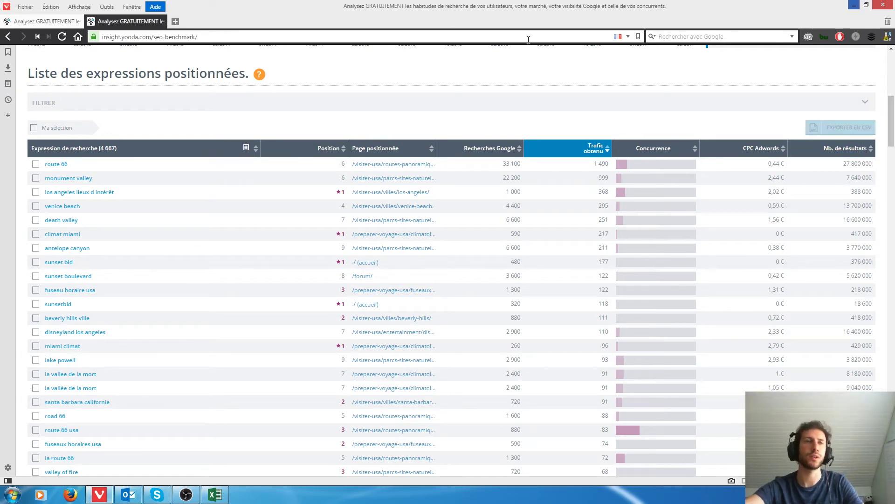
- Switch to the matrice-1er workbook in Excel and examine the keyword matrix columns from Mot-clé suggéré through Destination
click(225, 494)
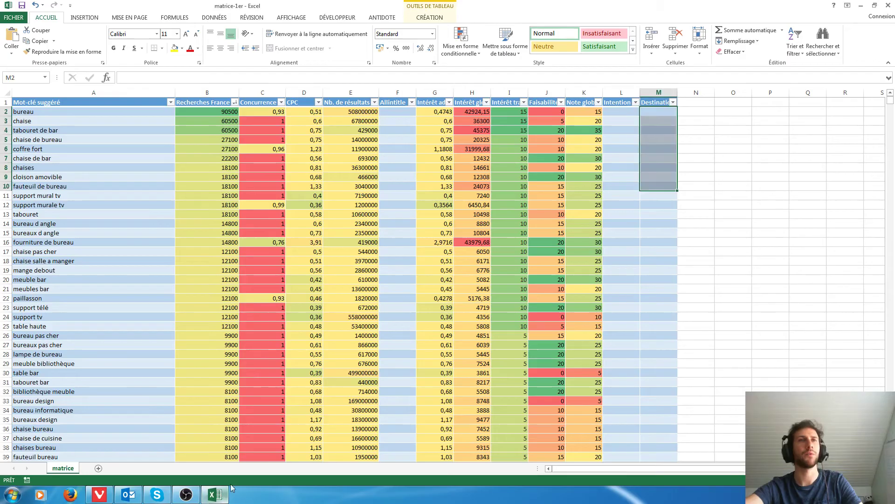
click(115, 130)
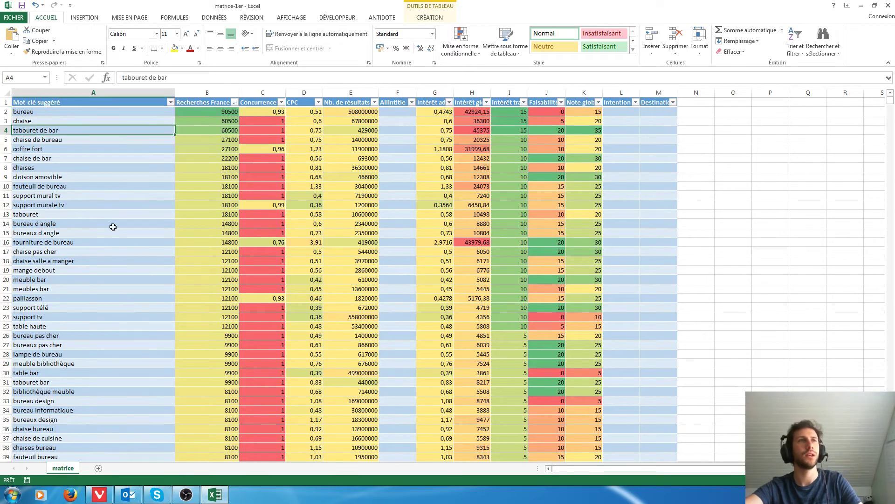
drag(107, 111, 376, 204)
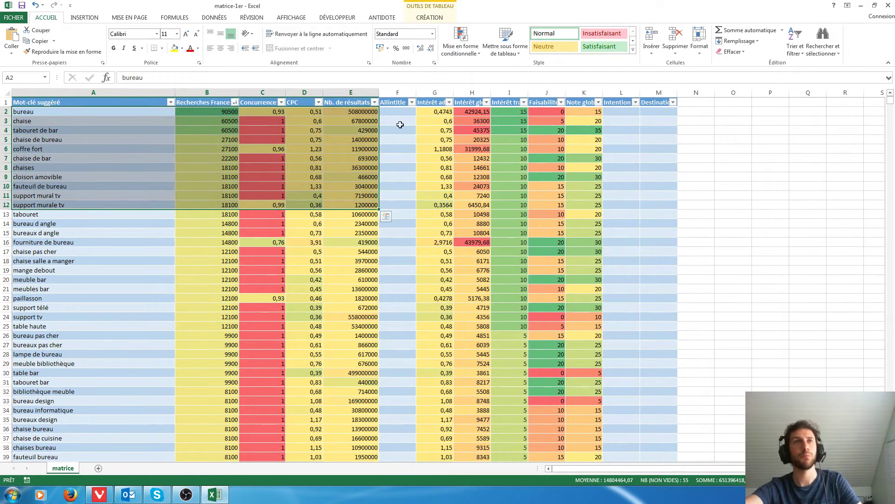
drag(400, 123, 401, 201)
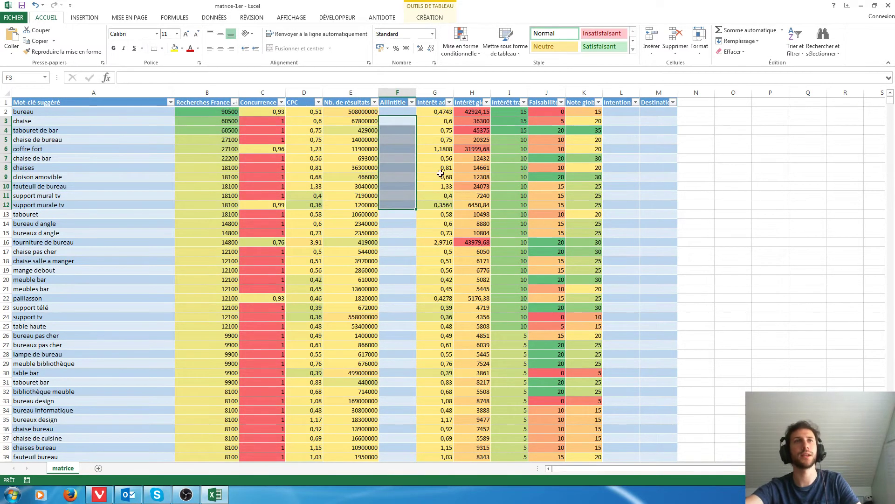
drag(443, 130, 472, 210)
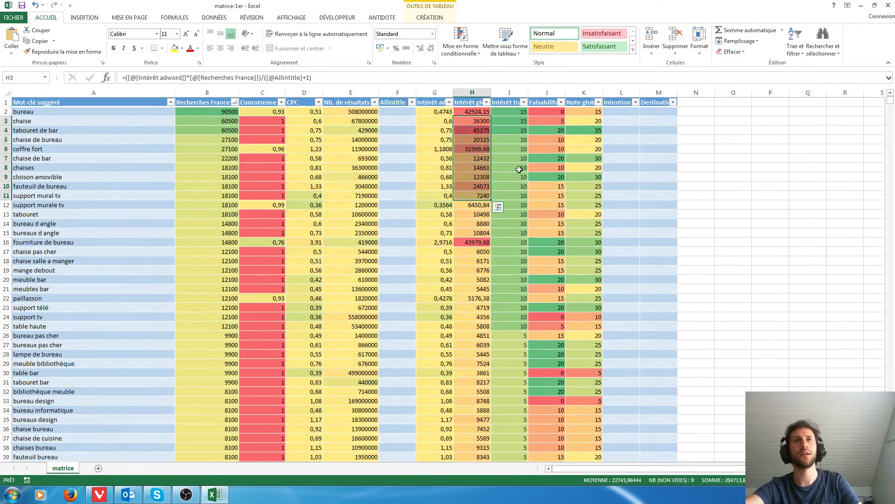
drag(521, 130, 550, 236)
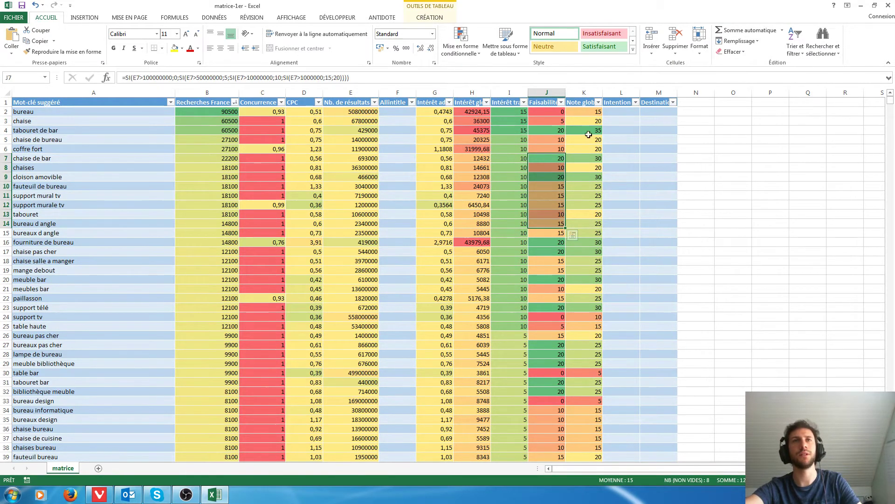
drag(584, 131, 586, 206)
drag(630, 130, 622, 186)
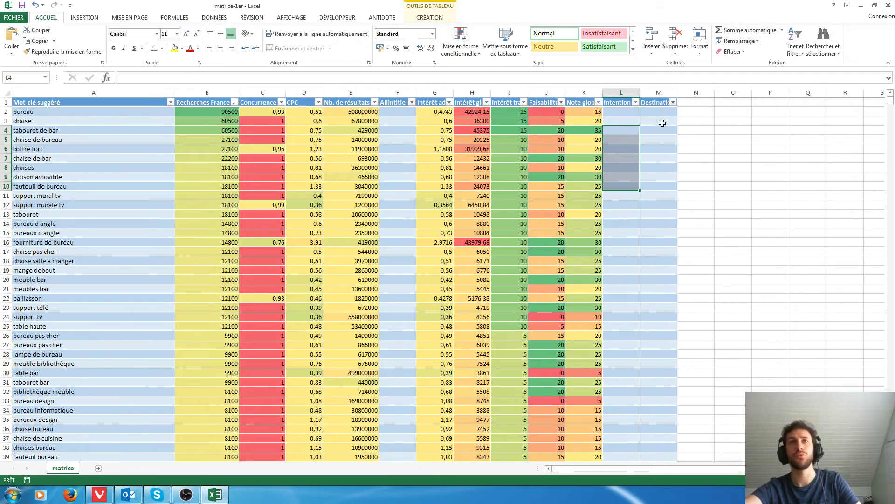
drag(662, 122, 663, 187)
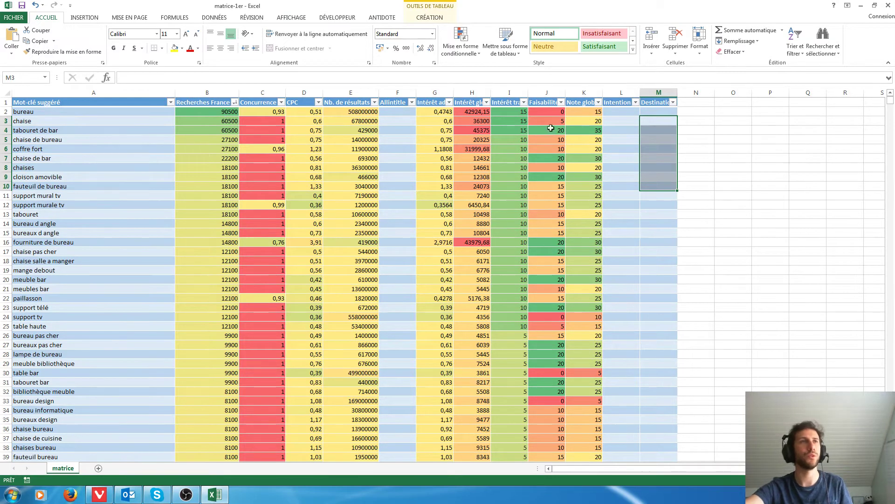
- Search the Mot-clé suggéré column filter for keywords containing "comment" and "comparatif"
click(171, 103)
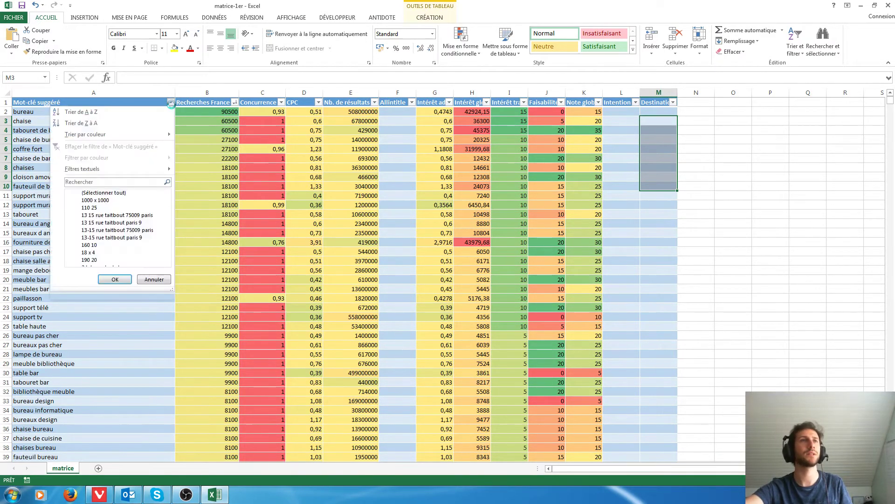
click(132, 181)
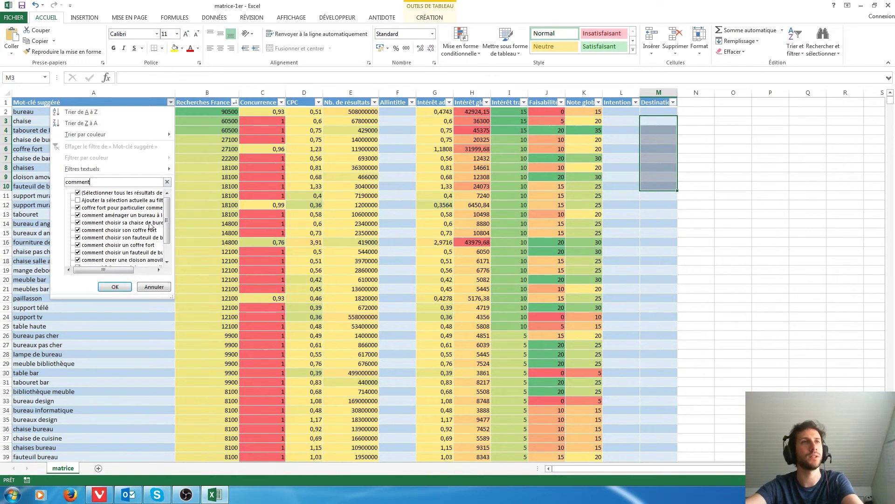
double_click(102, 184)
text(comparatif)
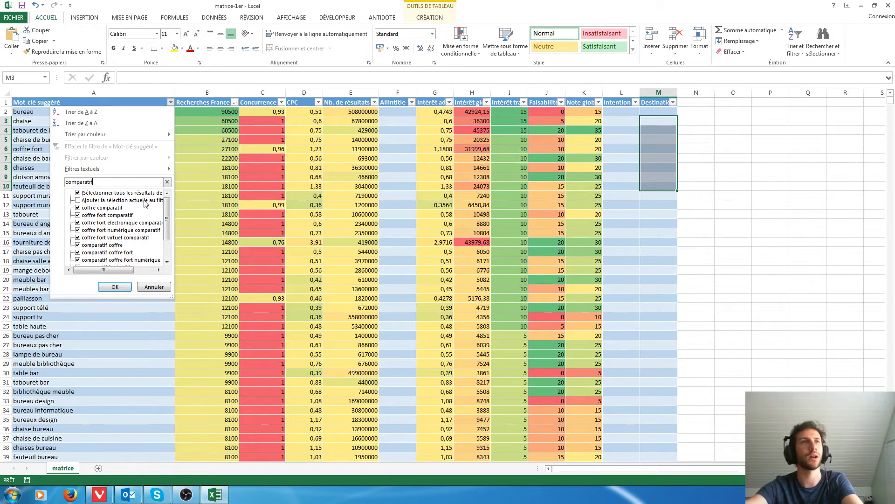
- Search the same keyword filter for "paris", look through the matches, and clear the search before closing the filter
double_click(127, 184)
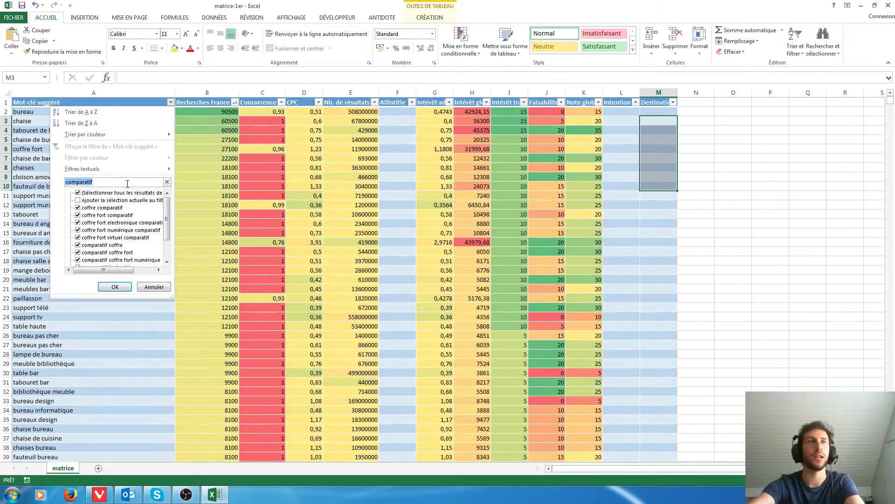
text(paris)
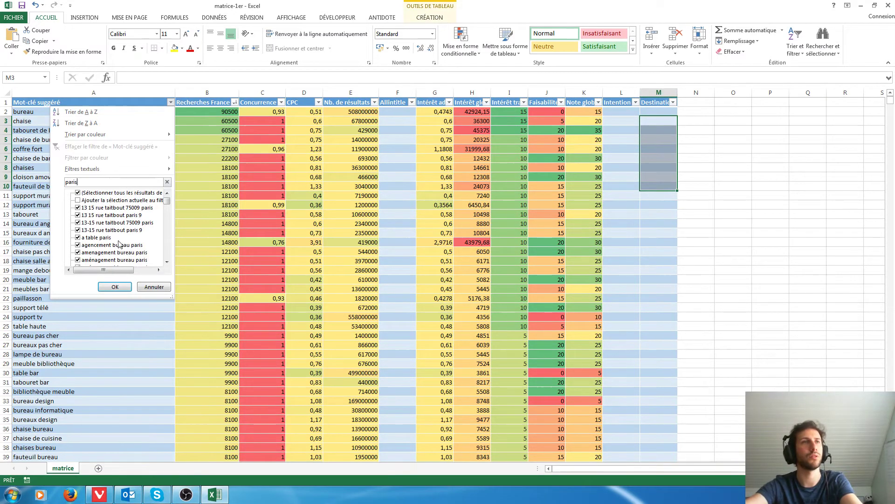
drag(167, 202, 169, 209)
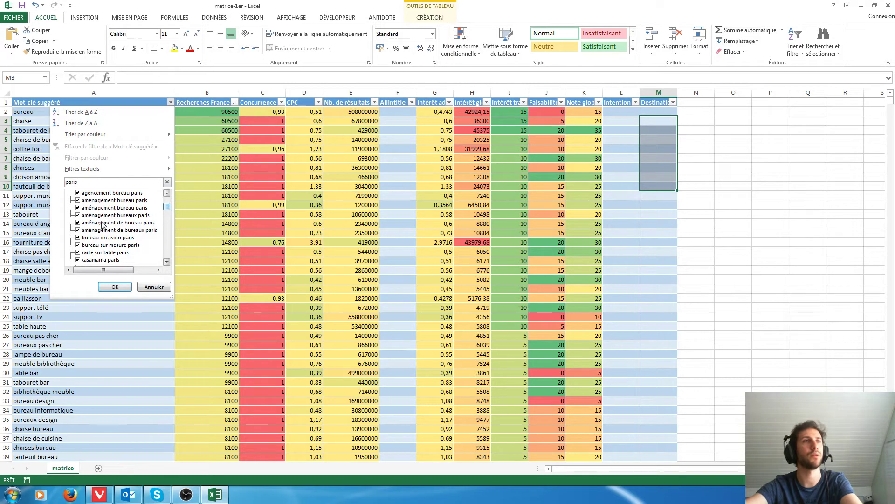
scroll(178, 203, up, 4)
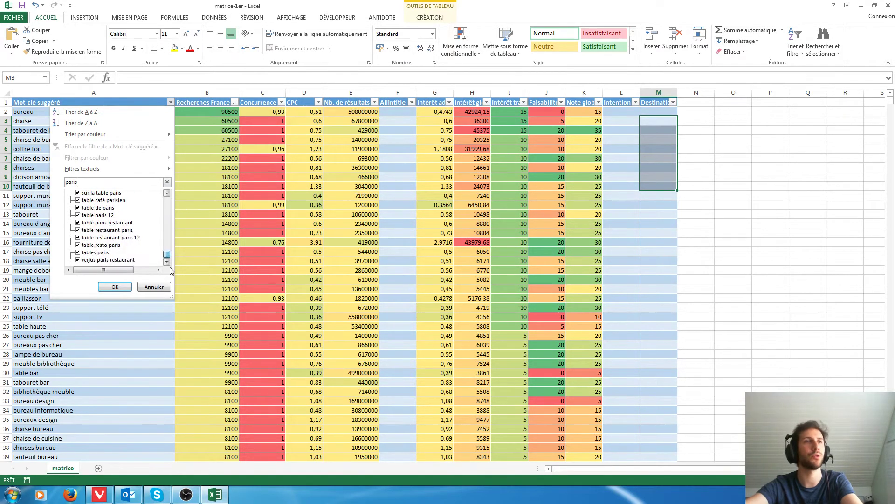
double_click(92, 183)
key(BackSpace)
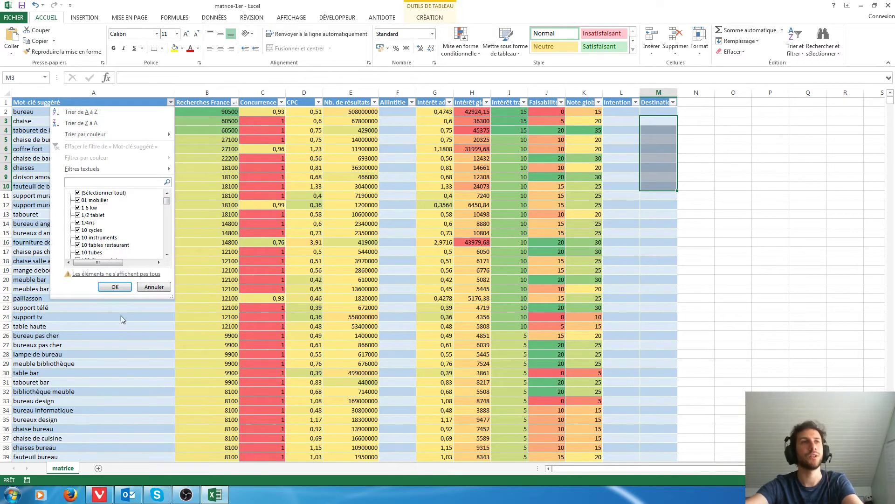
key(Return)
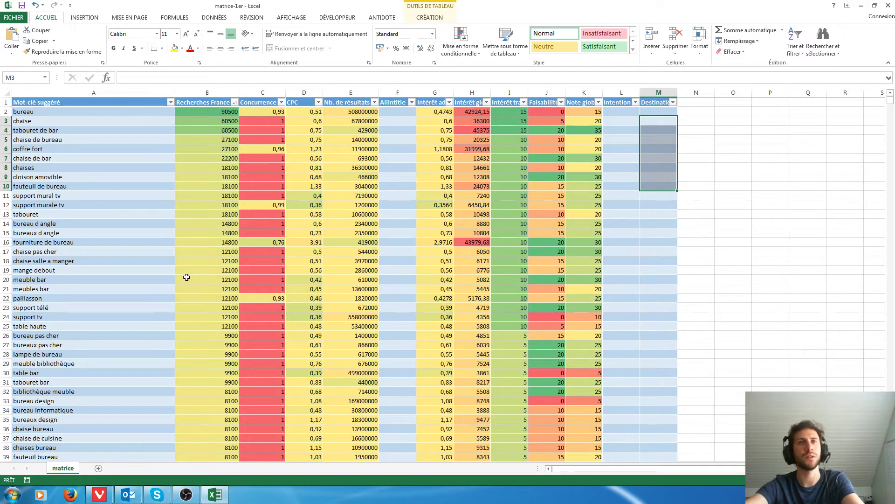
- Switch back to Yooda Insight in the browser and review the chart comparing sunsetbld.com's search expressions with its competitors
click(99, 494)
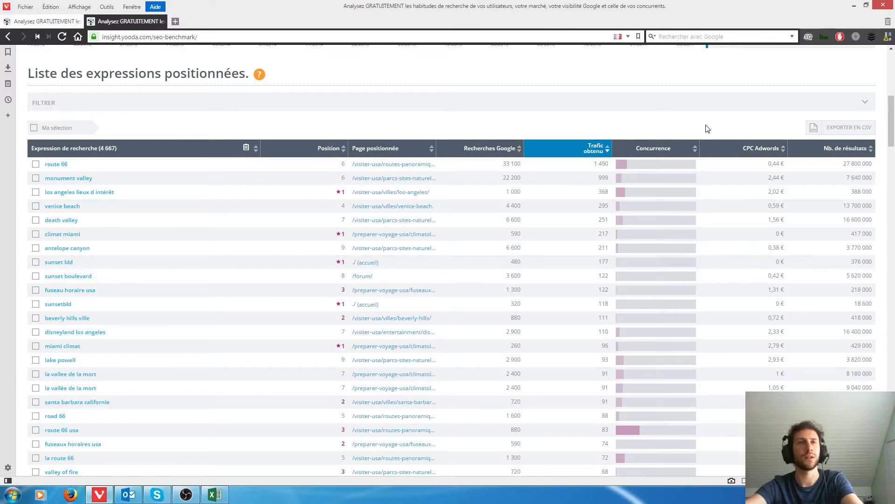
scroll(604, 196, up, 5)
scroll(606, 210, up, 3)
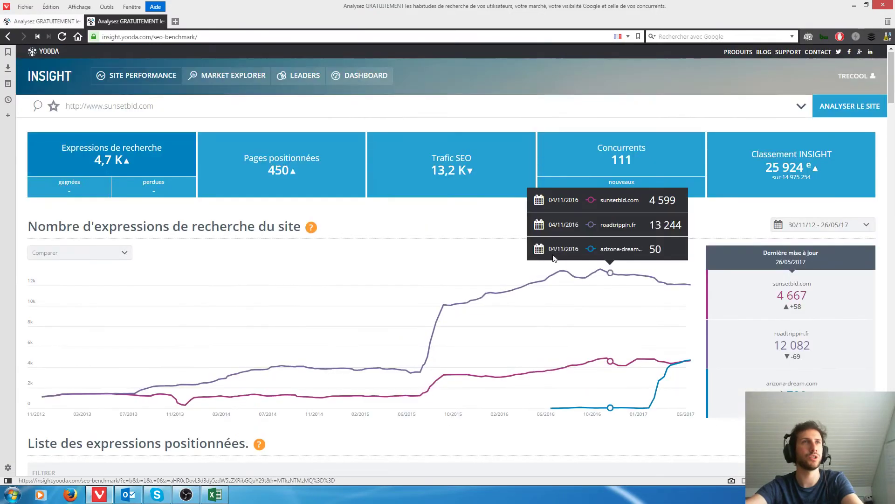
scroll(544, 287, down, 3)
scroll(546, 282, down, 1)
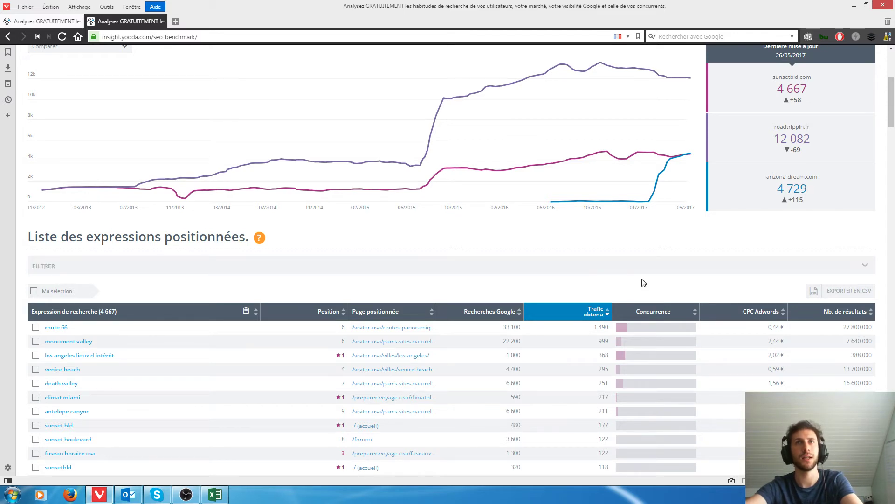
scroll(641, 285, up, 1)
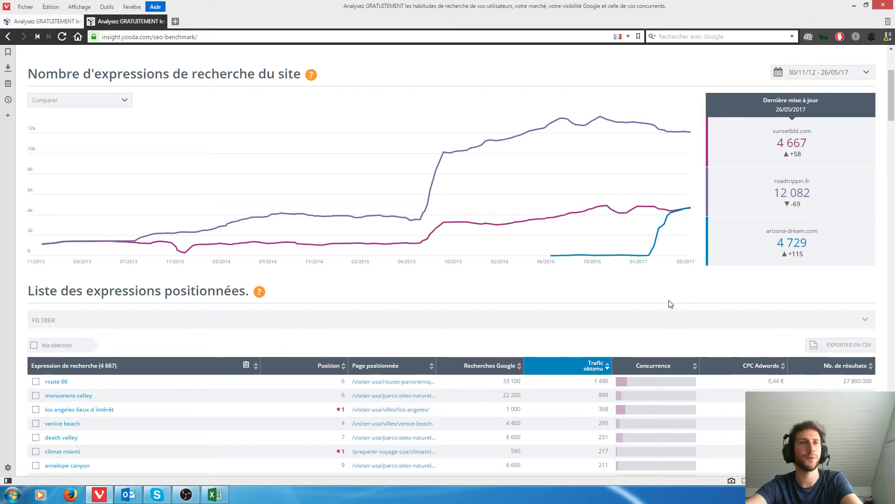
scroll(669, 296, up, 3)
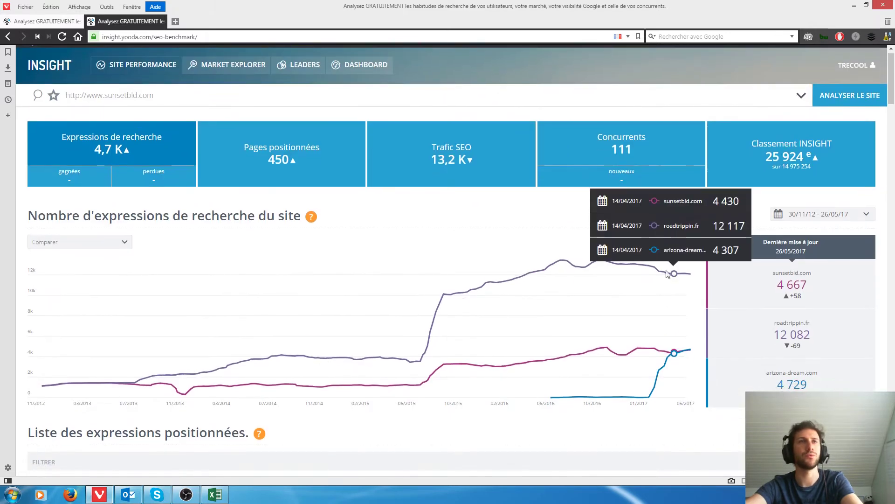
- Open the Pages positionnées report and display the list of positioned expressions for the route-66 page
click(312, 179)
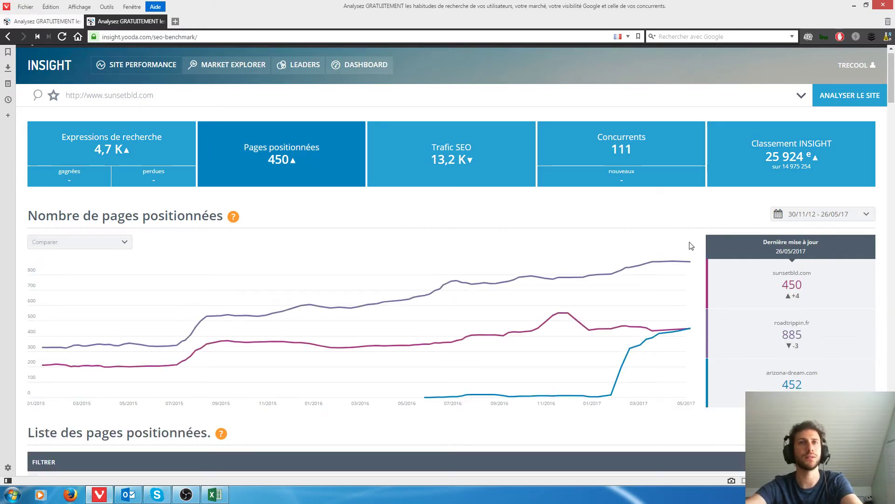
scroll(691, 265, down, 3)
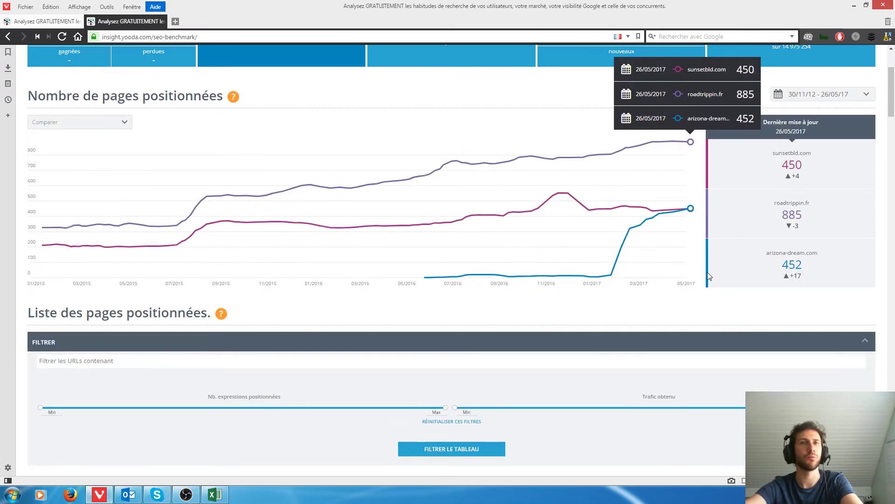
scroll(709, 277, down, 6)
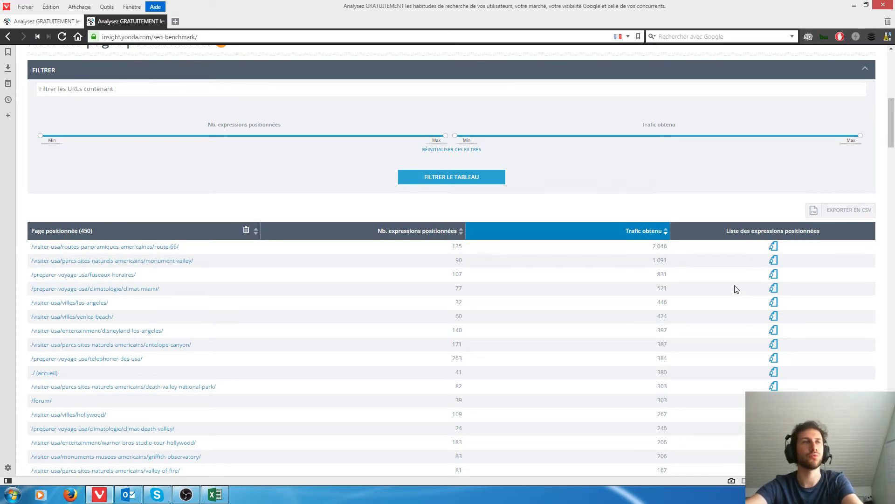
click(775, 248)
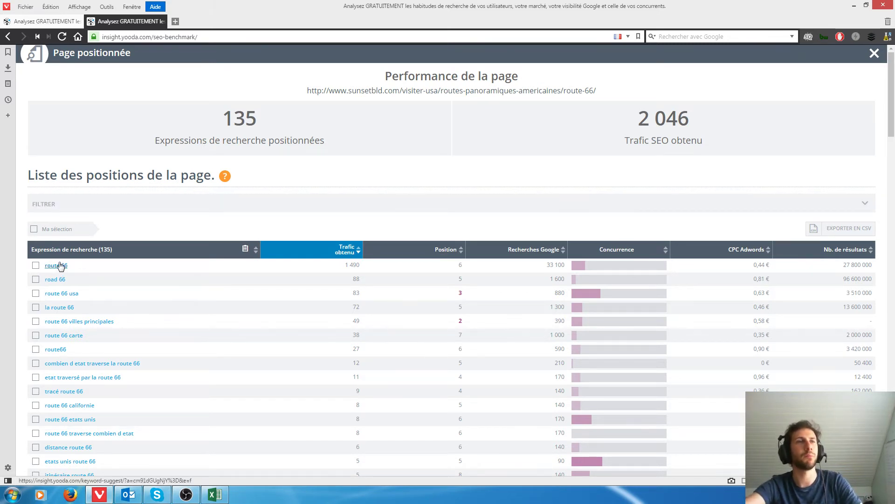
- Read through the route-66 page's positioned expressions with their traffic, positions and Google search volumes
scroll(473, 334, down, 3)
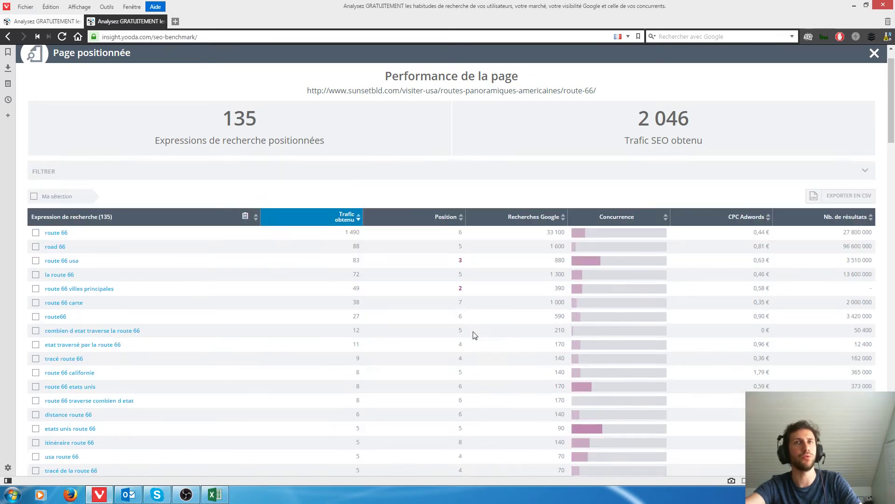
scroll(474, 334, up, 1)
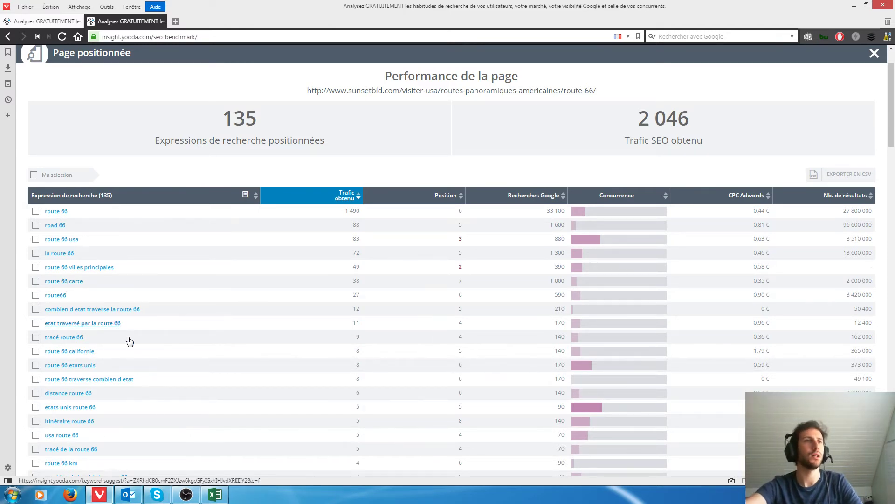
scroll(173, 354, down, 2)
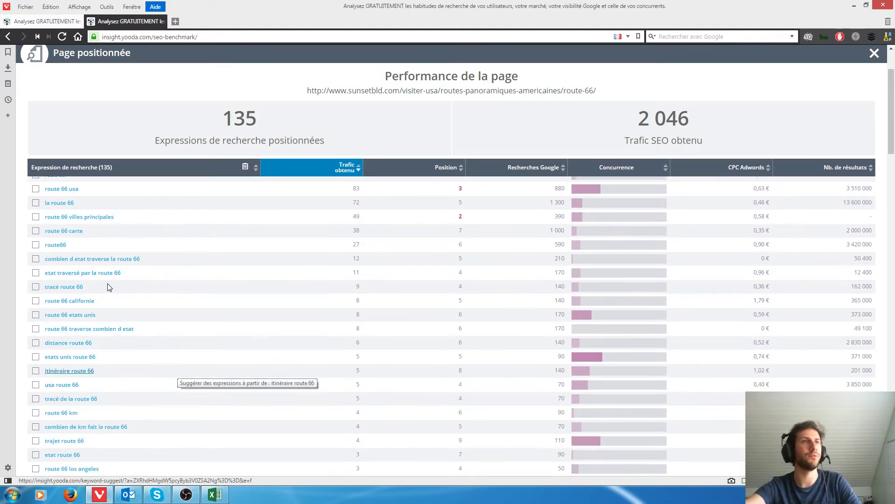
scroll(191, 391, down, 2)
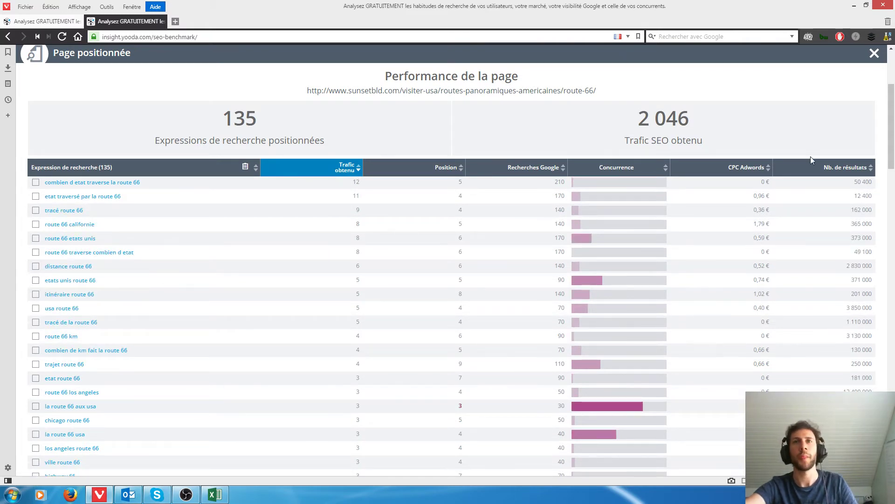
scroll(813, 119, up, 5)
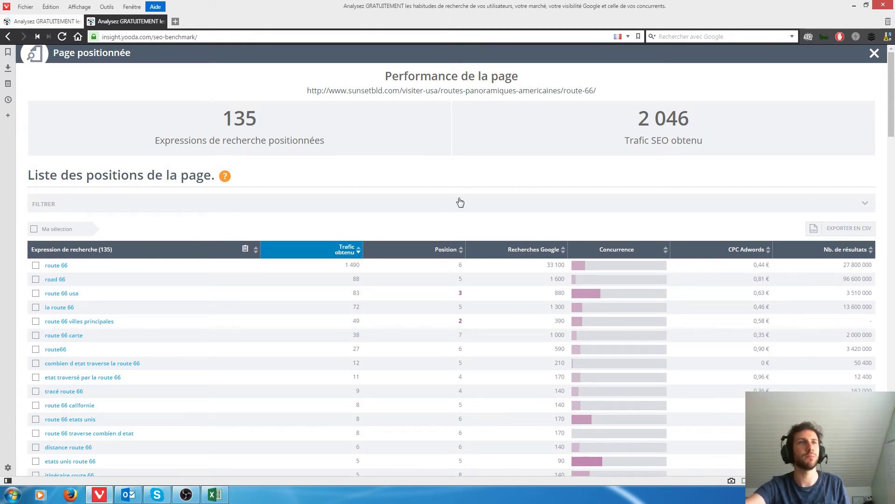
- Look at the filter options for the route-66 expression list and close the page's detail report
click(344, 208)
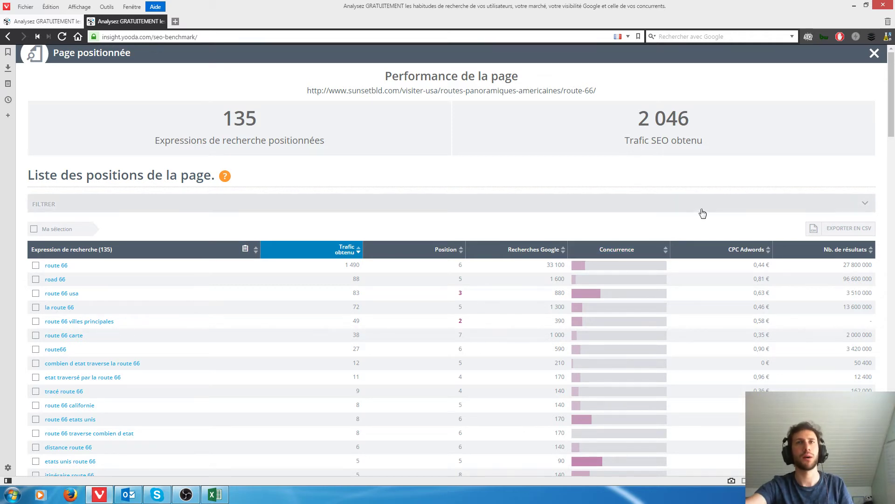
click(857, 207)
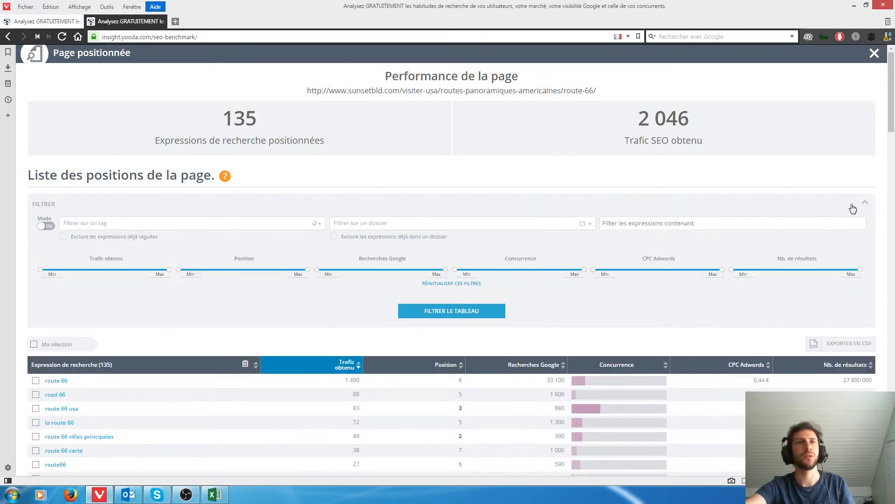
click(854, 205)
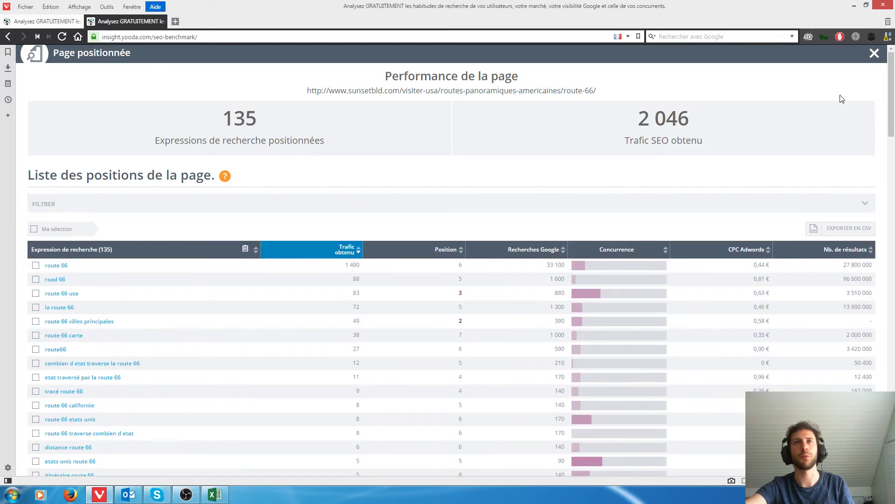
click(875, 54)
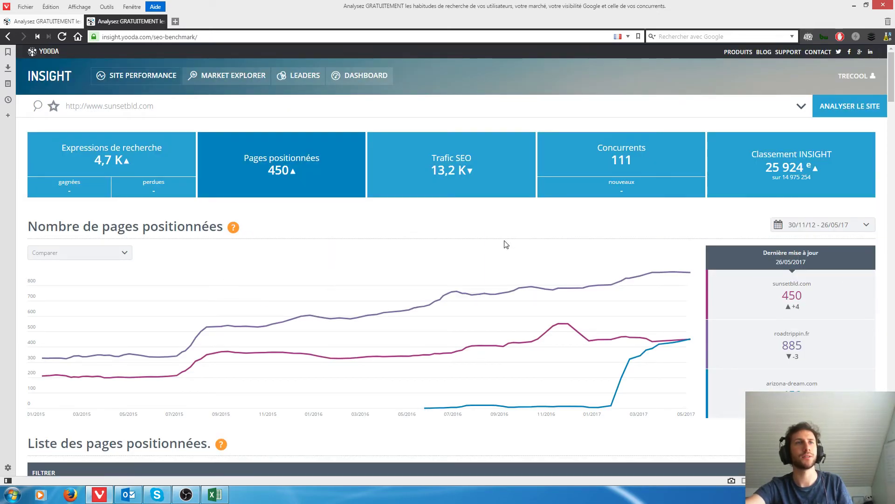
- Open the Trafic SEO report and redraw its chart for sunsetbld.com alone, with no comparison sites selected
click(487, 170)
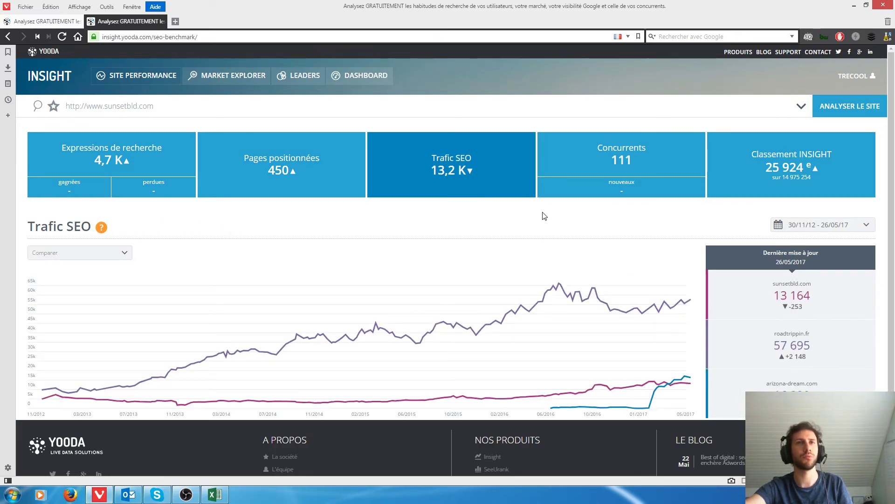
click(74, 254)
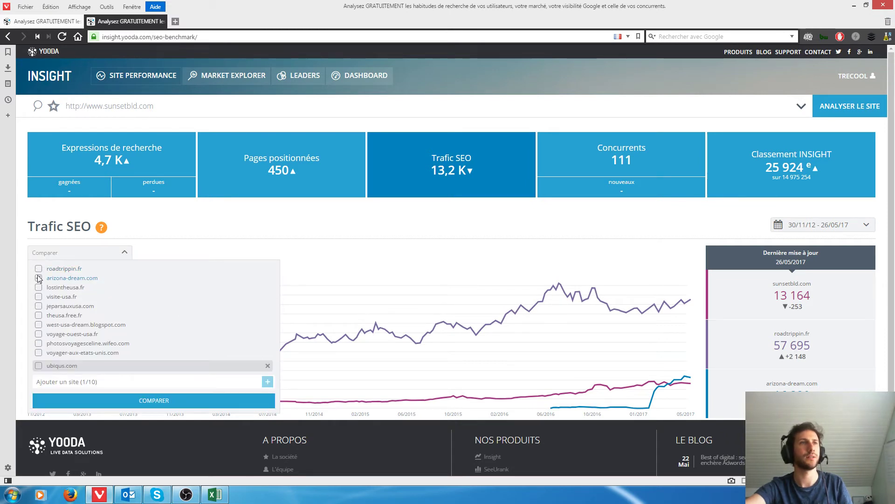
click(163, 402)
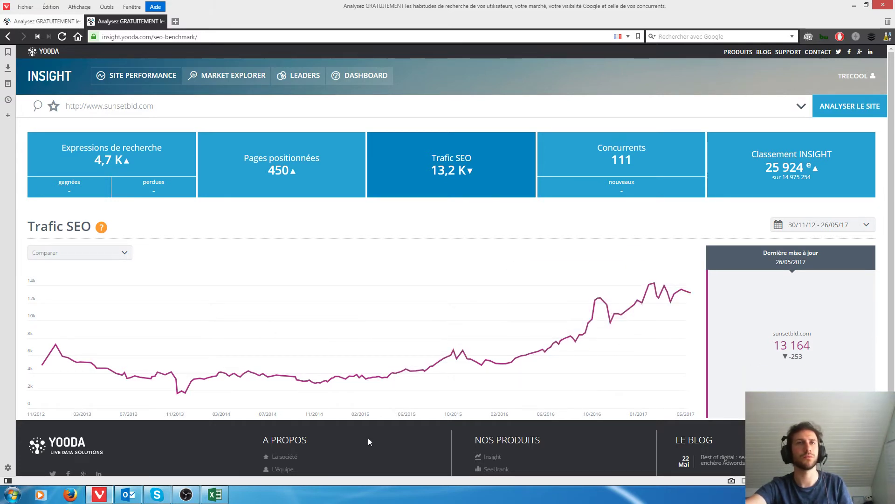
- Open the Concurrents report, view the search expressions sunsetbld.com shares with roadtrippin.fr, and close that comparison
click(648, 155)
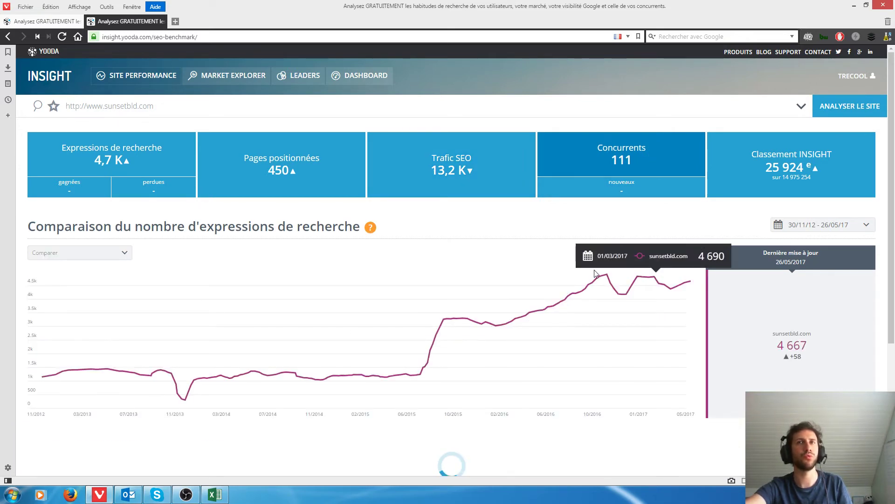
scroll(599, 283, down, 1)
scroll(599, 283, down, 6)
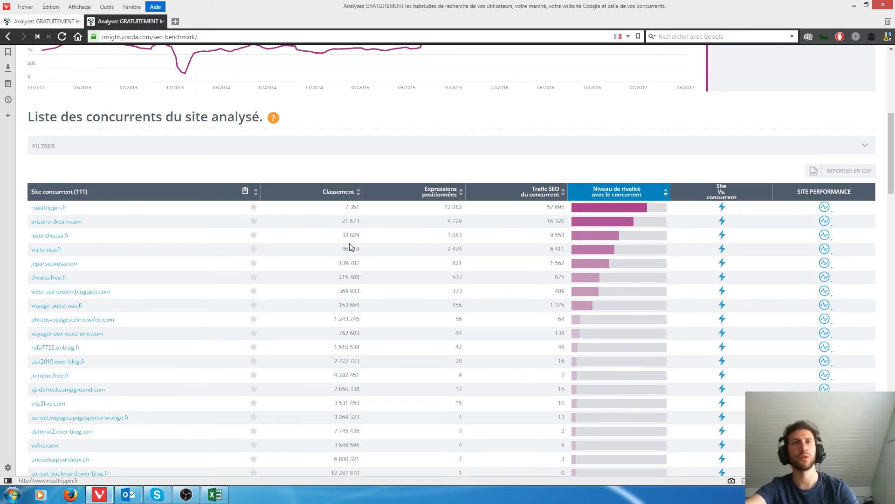
click(724, 208)
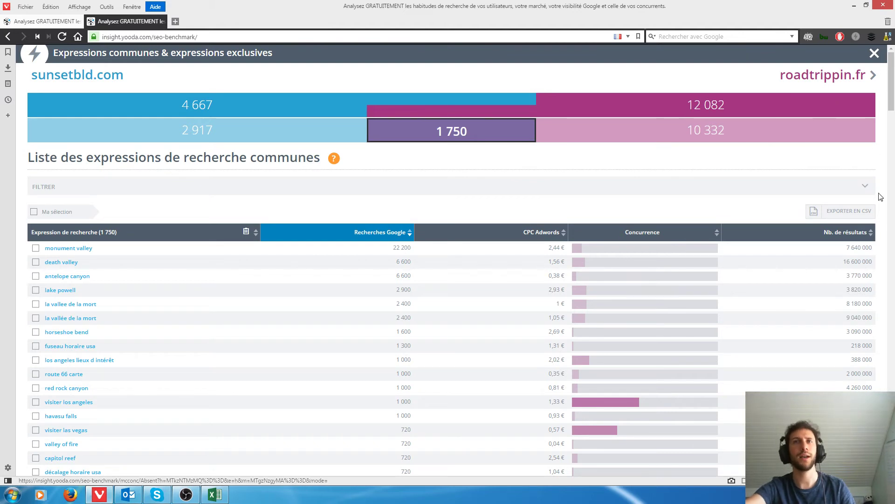
click(874, 53)
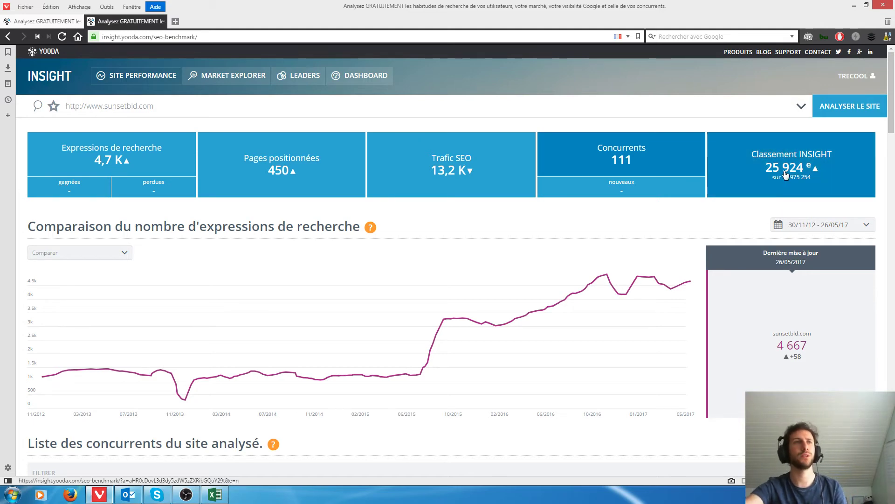
- Check the rivalry level of each competing site in the list of competitors
scroll(664, 235, down, 5)
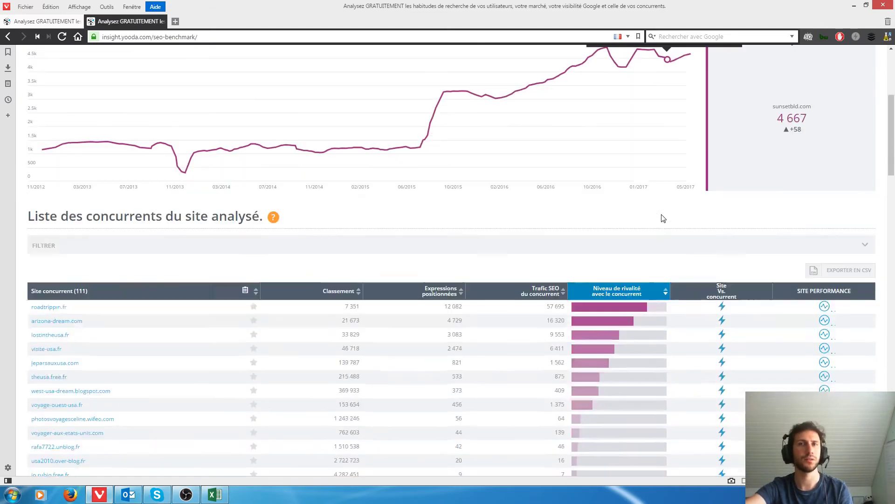
scroll(663, 218, down, 2)
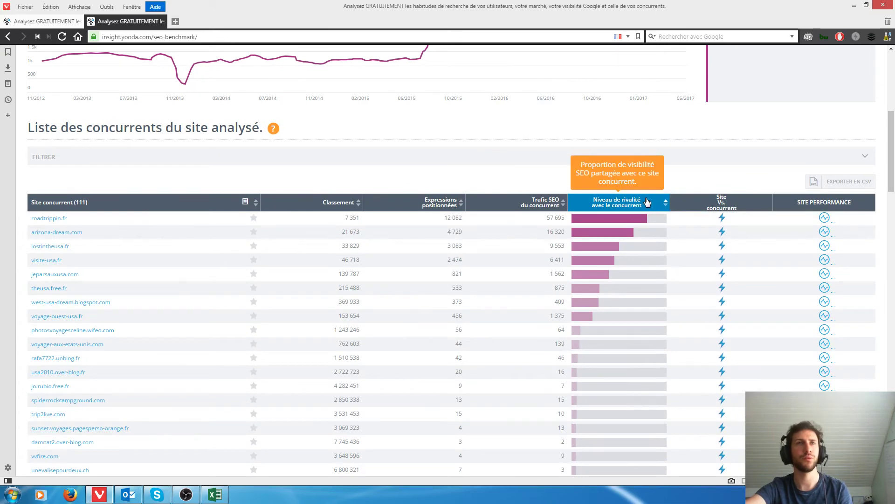
scroll(646, 201, up, 7)
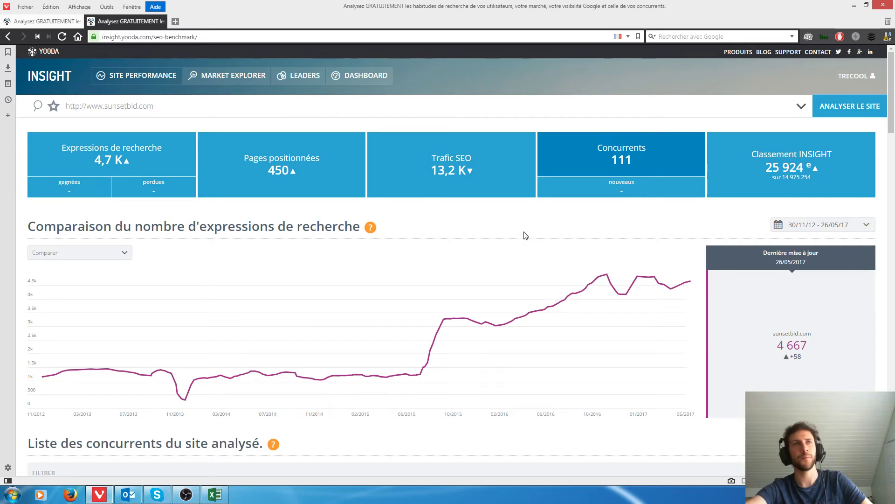
- Open Market Explorer and search for expressions related to "consultant seo"
click(223, 81)
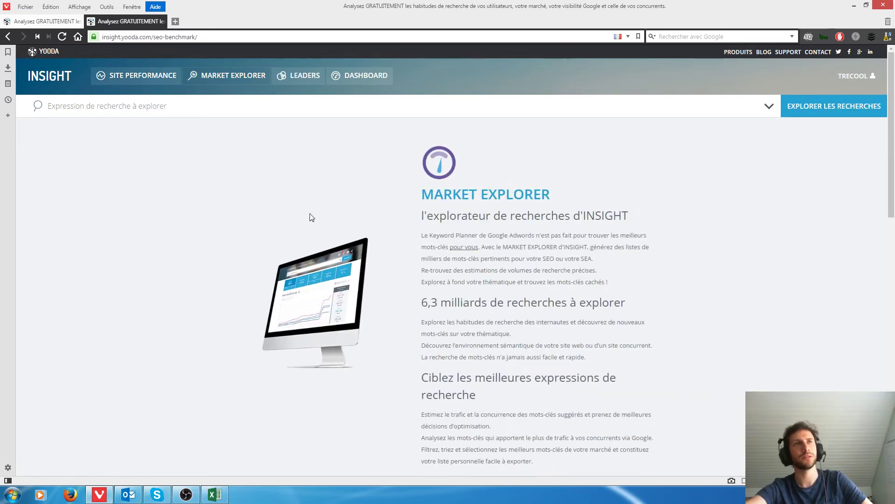
mouse_move(343, 300)
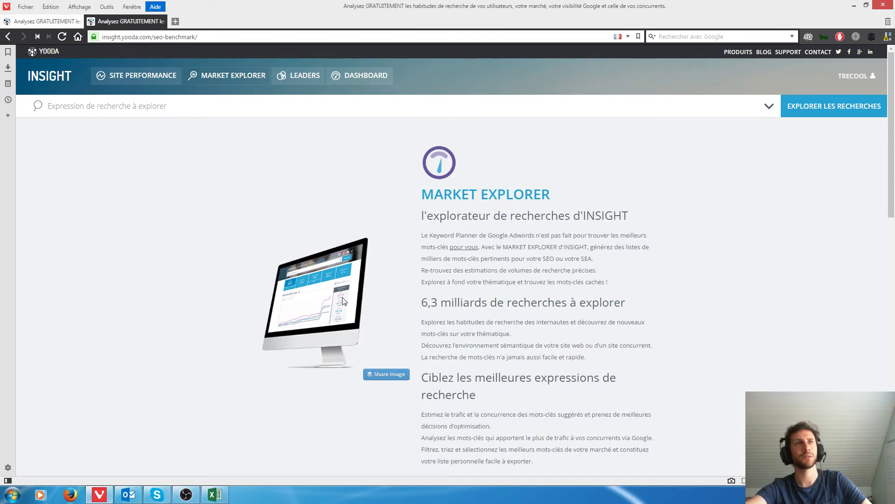
click(185, 101)
click(199, 105)
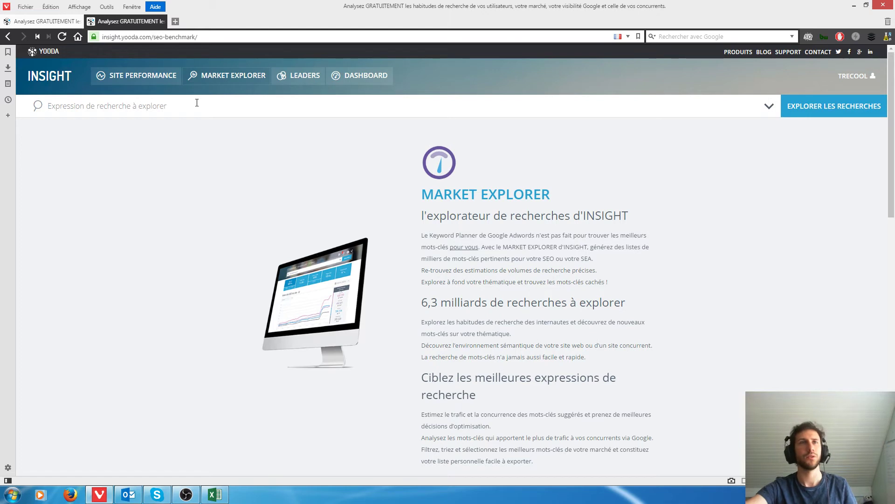
text(c)
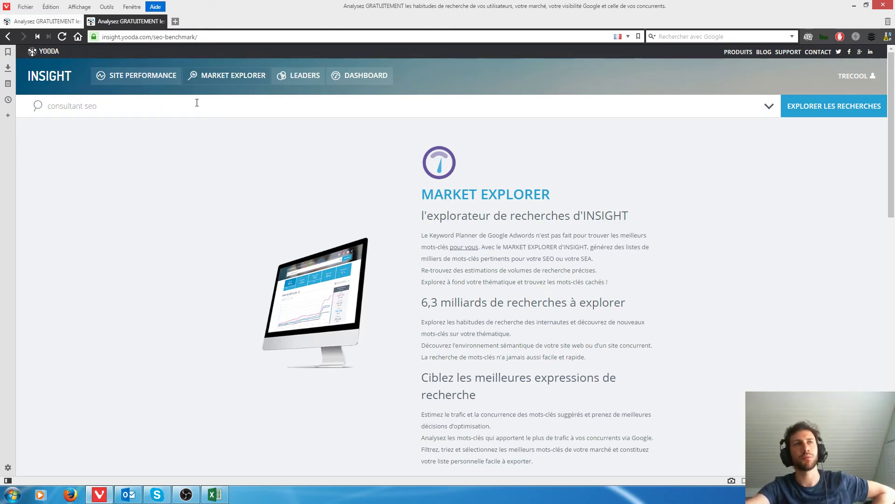
text(onsultant seo)
key(Return)
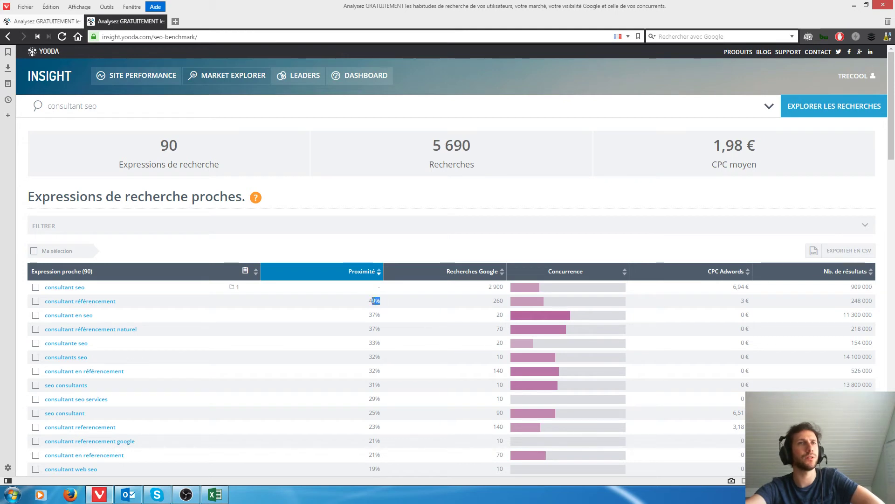
- Examine the expressions close to "consultant seo" and their proximity percentages
drag(374, 301, 368, 301)
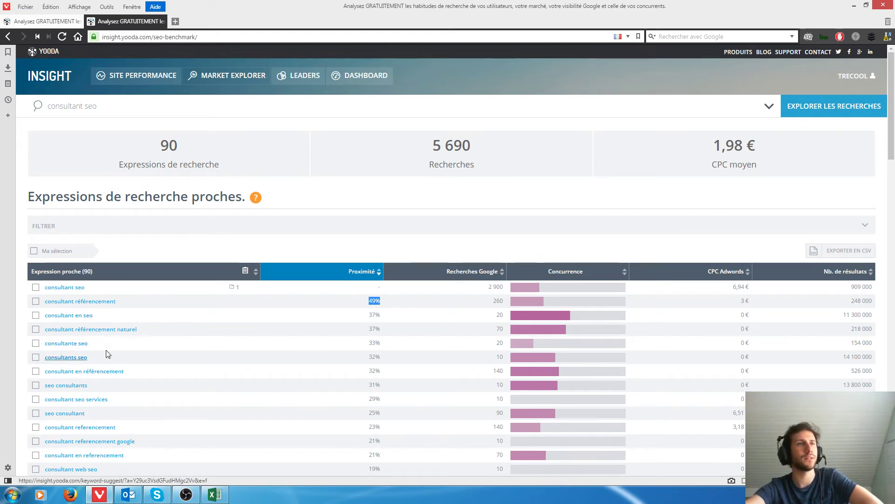
scroll(176, 312, down, 2)
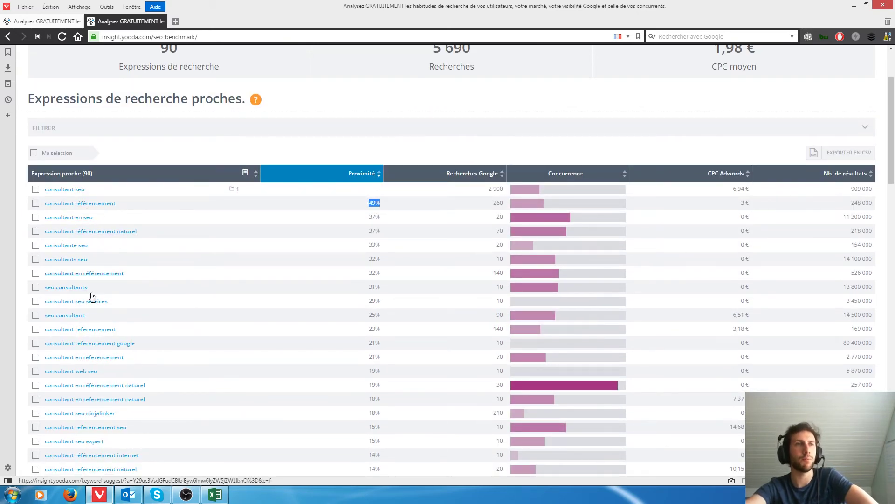
scroll(136, 365, up, 2)
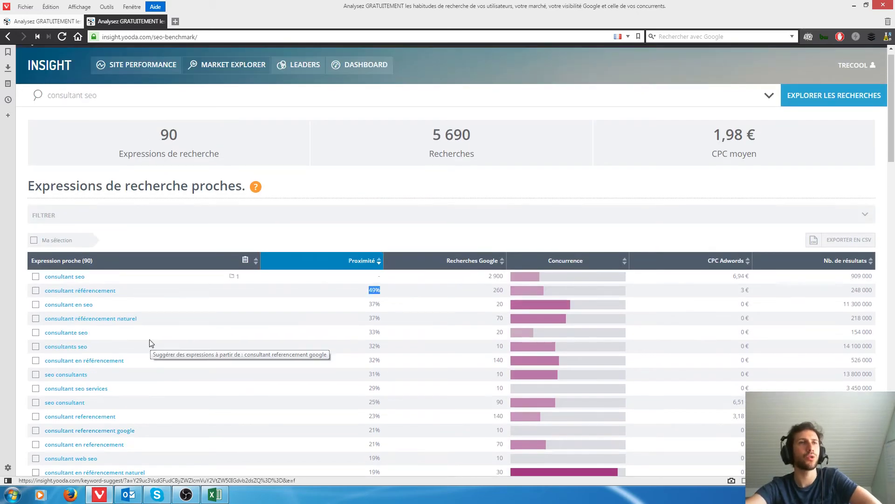
click(467, 237)
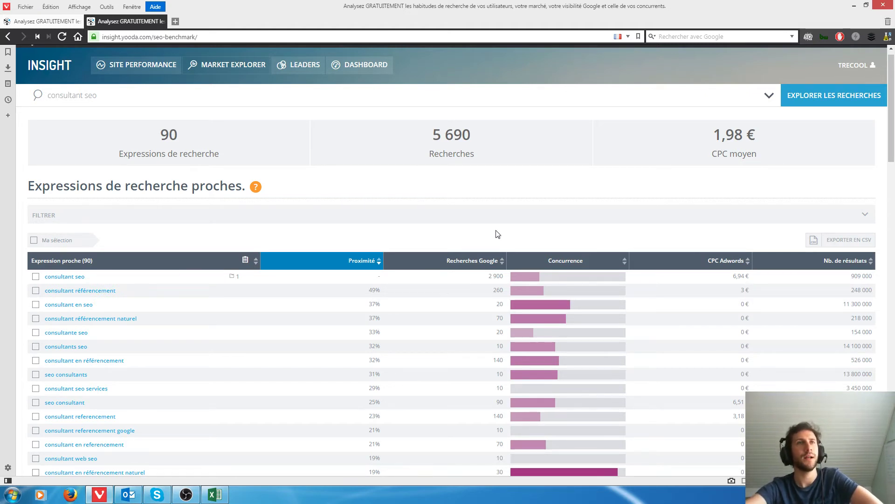
- Sort the related expressions in turn by Google searches, competition and Adwords CPC to compare the keywords
click(500, 265)
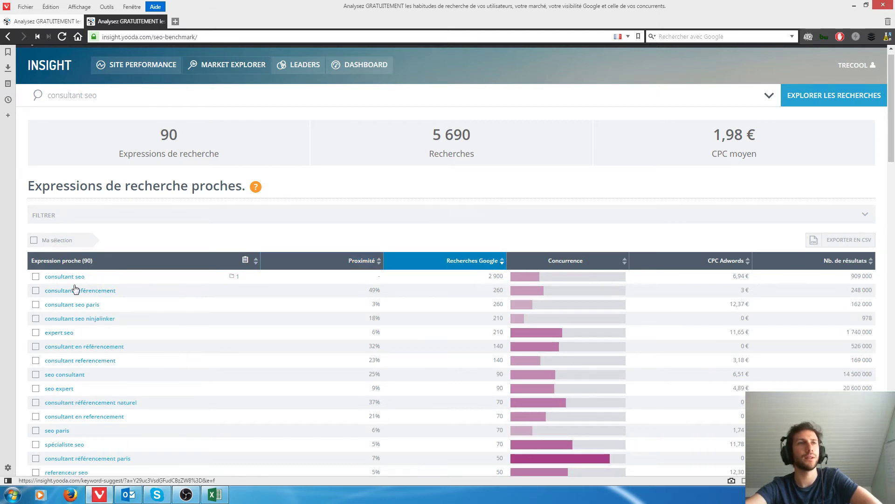
click(624, 262)
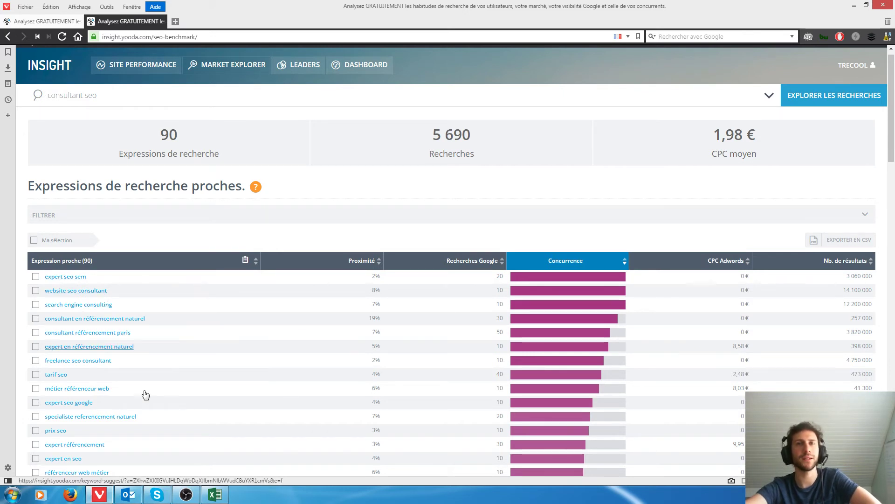
click(742, 262)
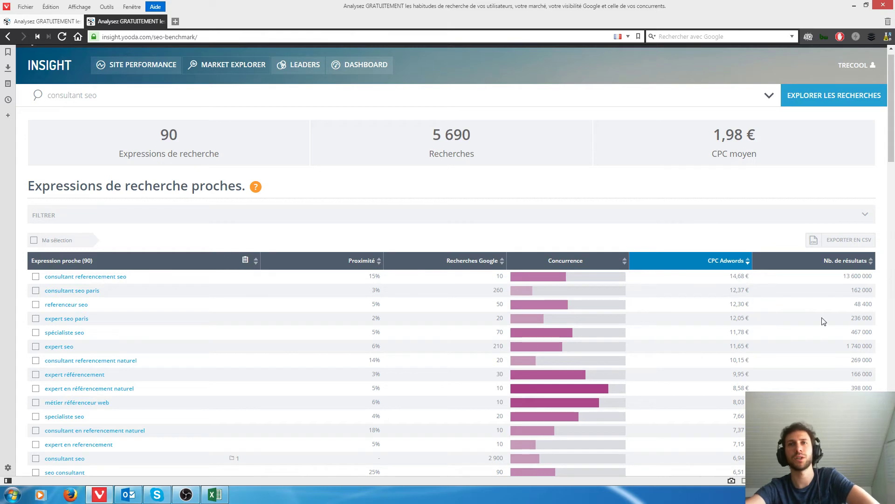
- Sort the related expressions by number of results, with the highest first
mouse_move(855, 263)
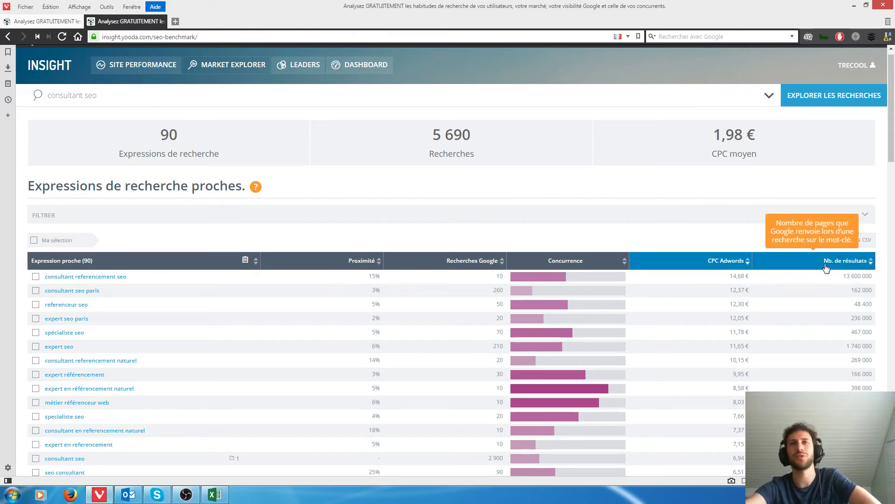
click(856, 263)
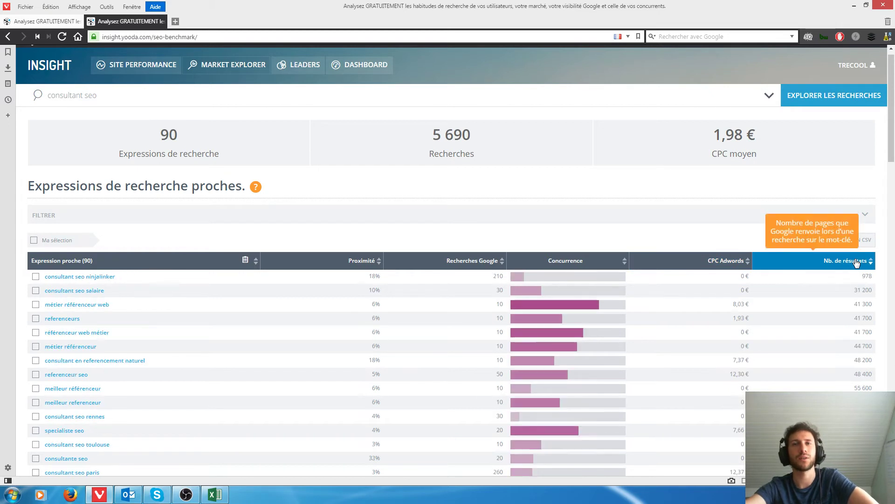
click(859, 262)
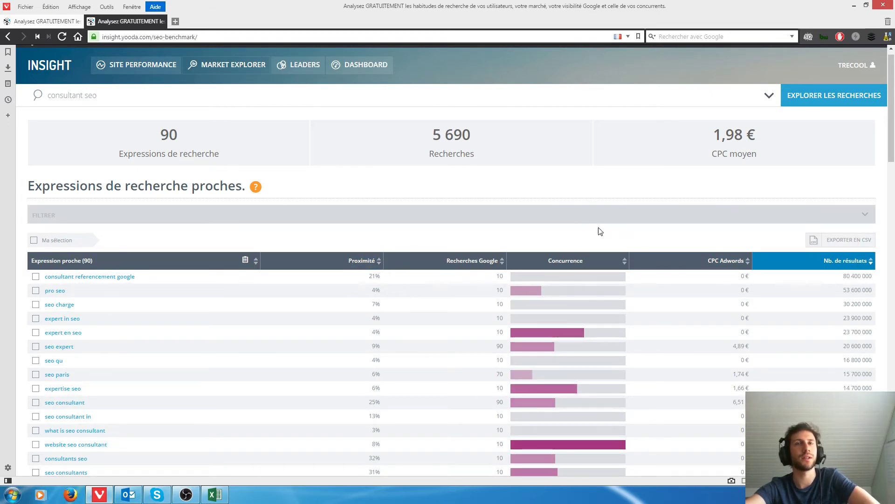
scroll(606, 233, up, 1)
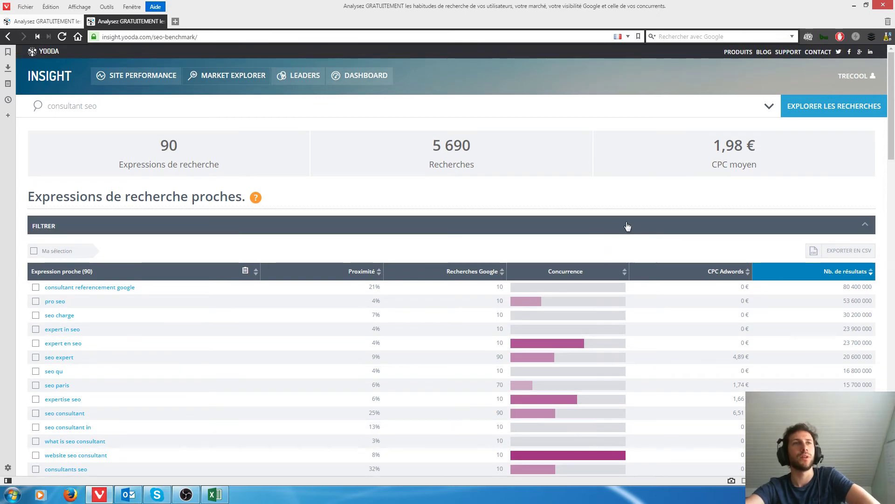
click(625, 225)
click(625, 225)
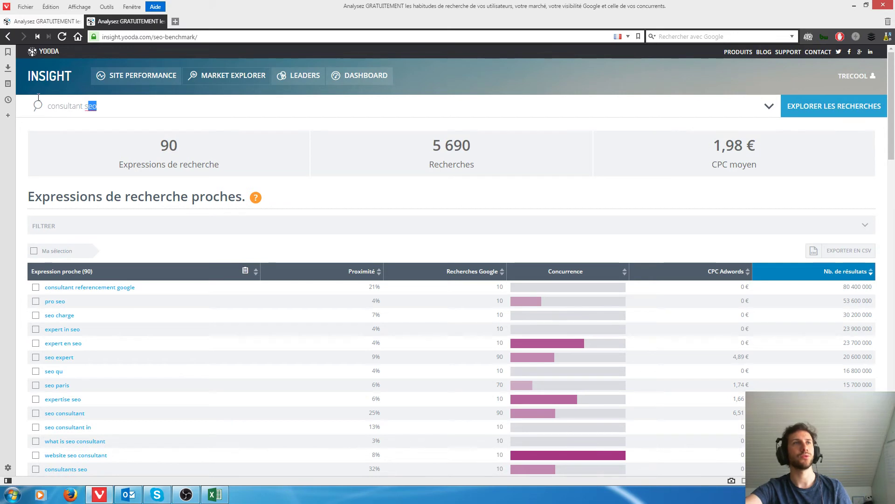
- Replace the searched expression with "recette gateau chocolat" and explore its related searches
drag(38, 97, 28, 97)
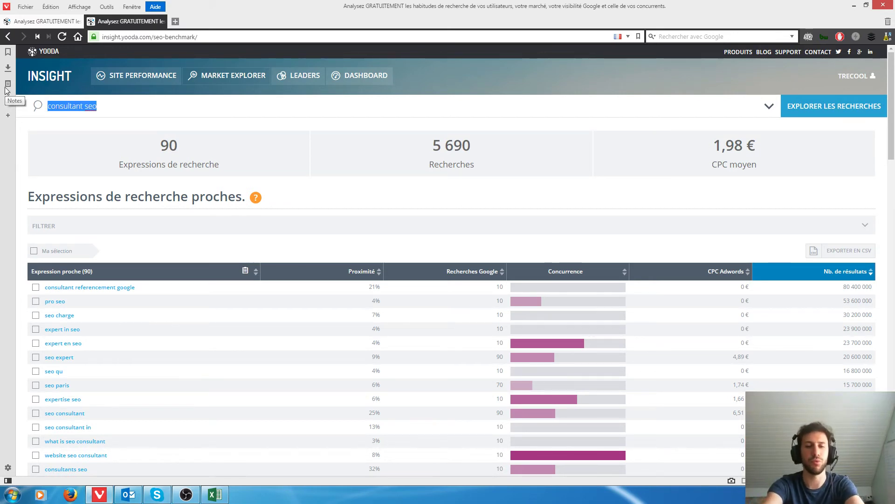
key(BackSpace)
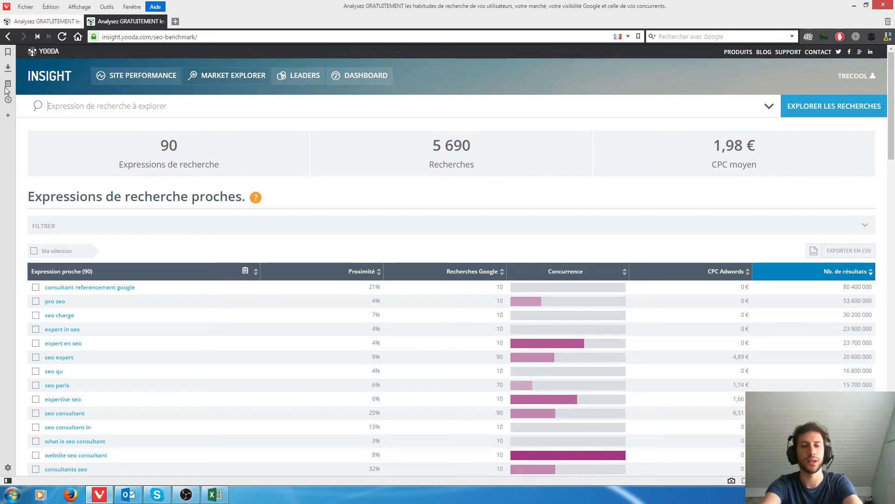
text(r)
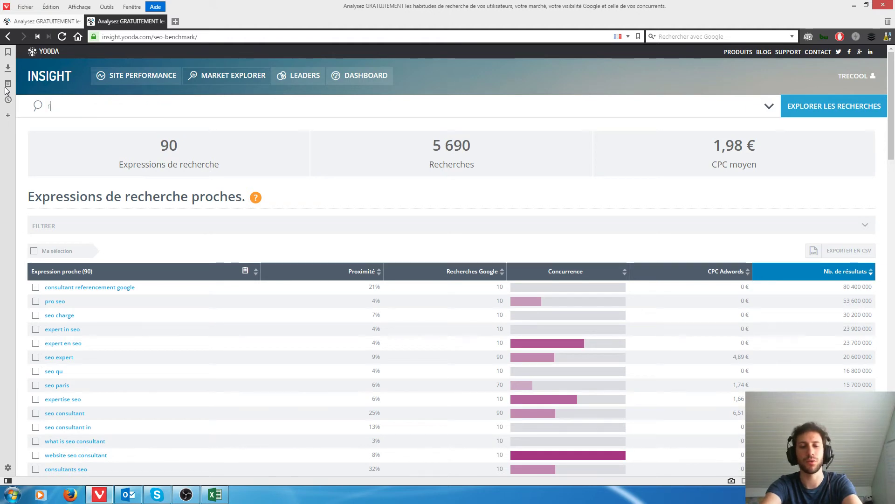
text(ecette gateau chcol)
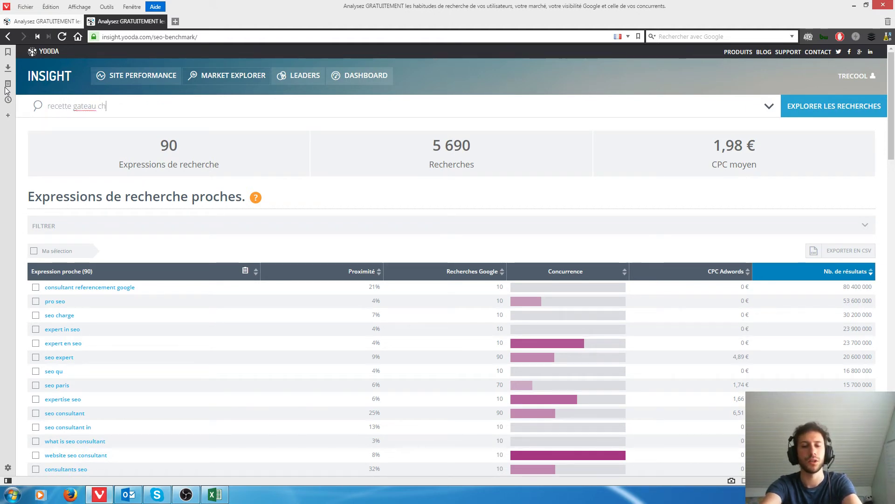
key(BackSpace)
key(BackSpace)
key(BackSpace)
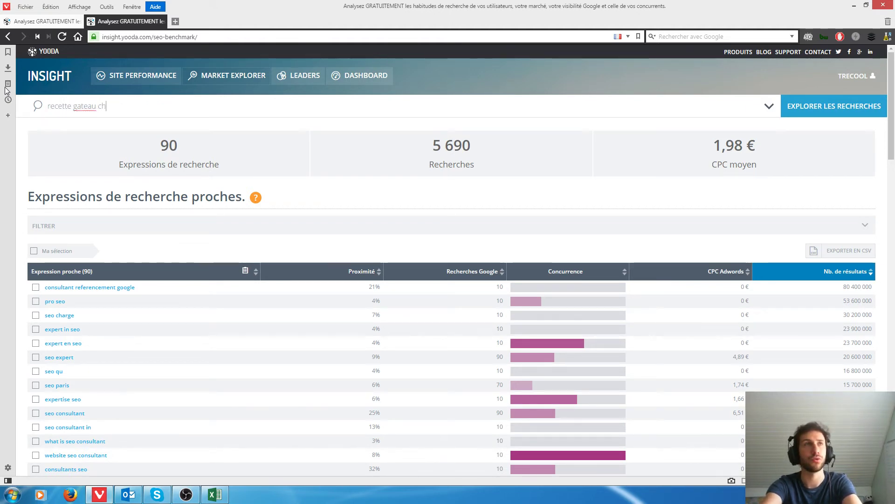
text(ocolat)
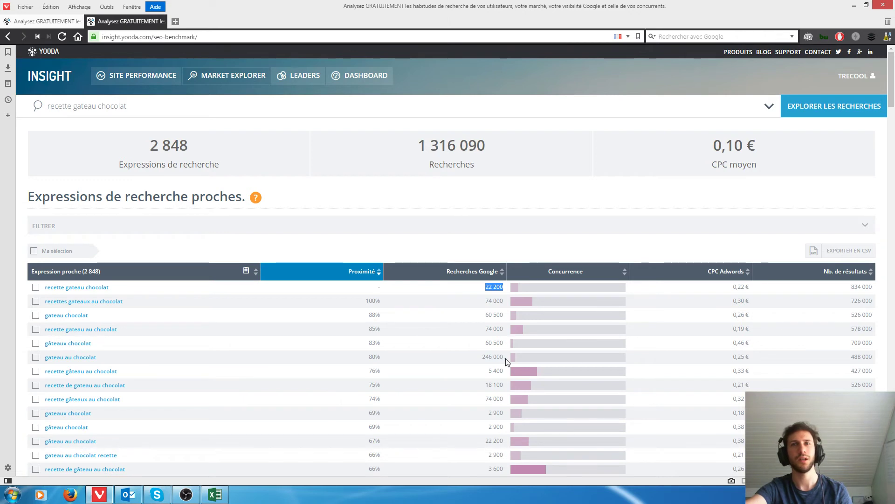
- Examine the expressions close to "recette gateau chocolat" with their proximity, Google searches and competition
scroll(178, 300, down, 2)
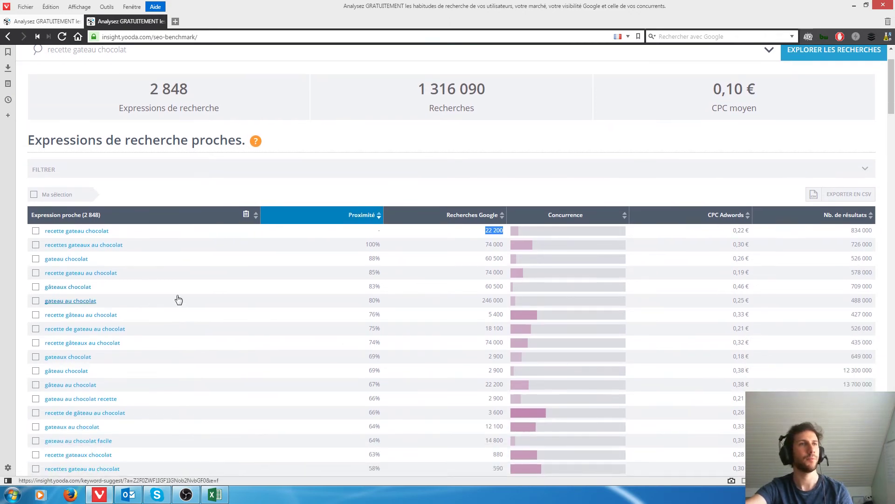
scroll(224, 261, down, 1)
scroll(191, 278, down, 1)
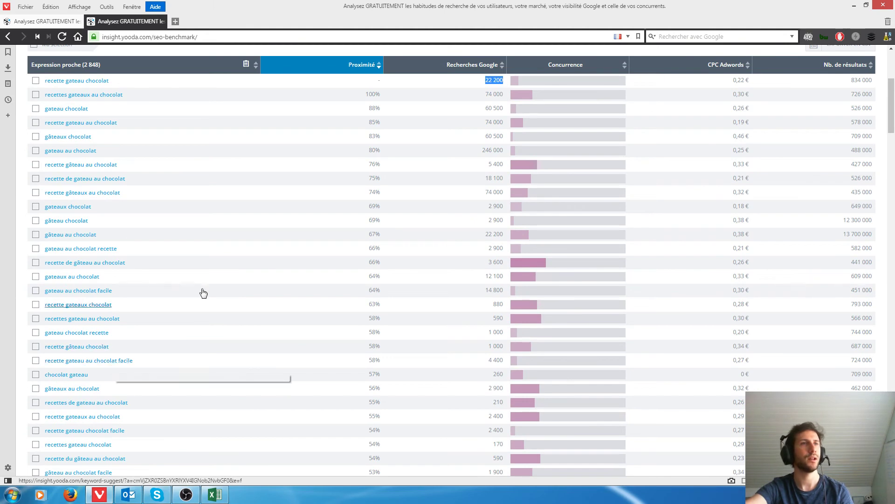
scroll(207, 281, down, 1)
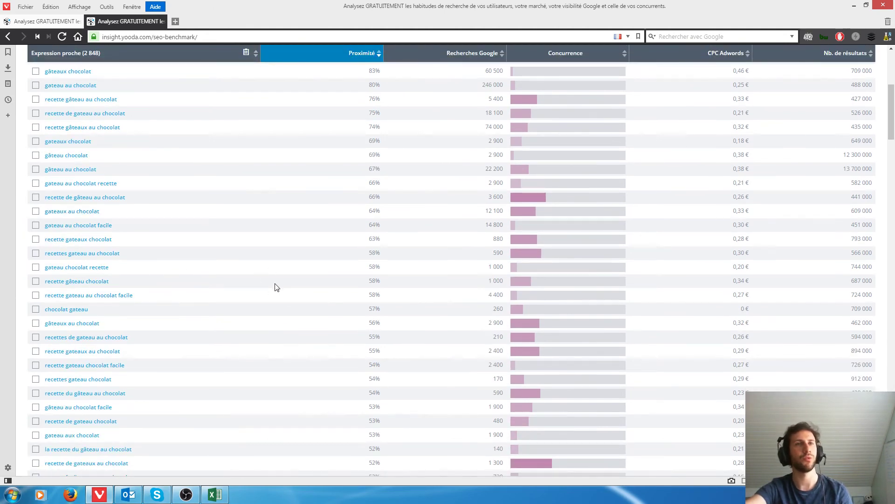
scroll(278, 286, up, 3)
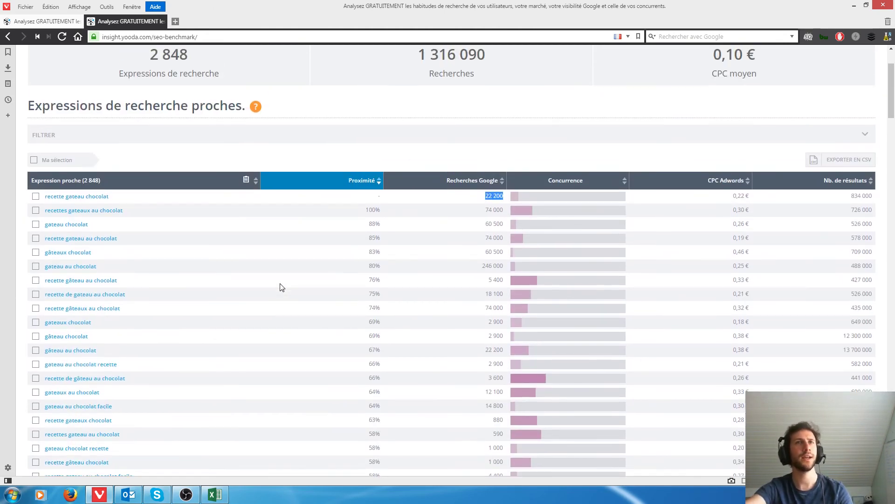
scroll(281, 287, up, 2)
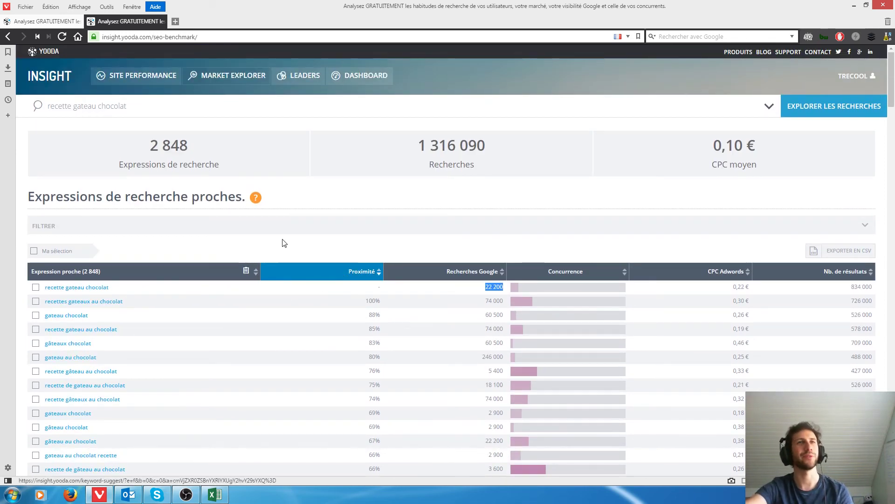
click(306, 252)
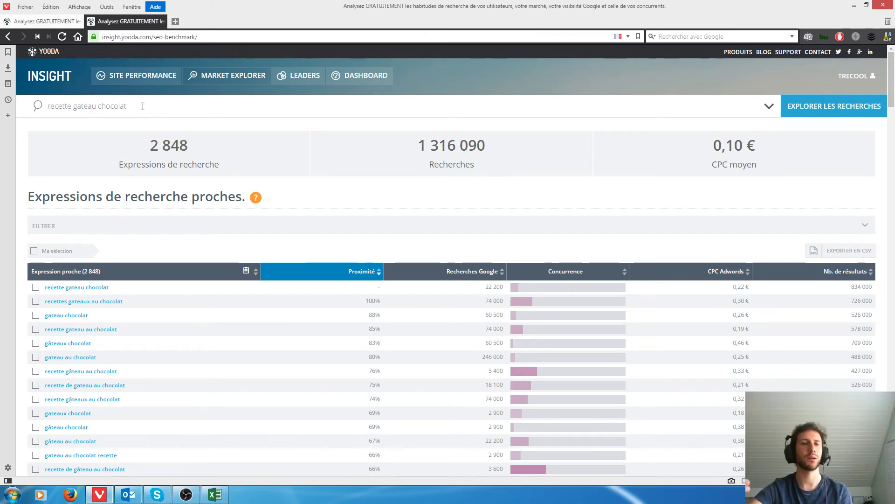
- Switch to Excel to look over the keyword matrix in the matrice-1er workbook, then return to the browser
click(142, 107)
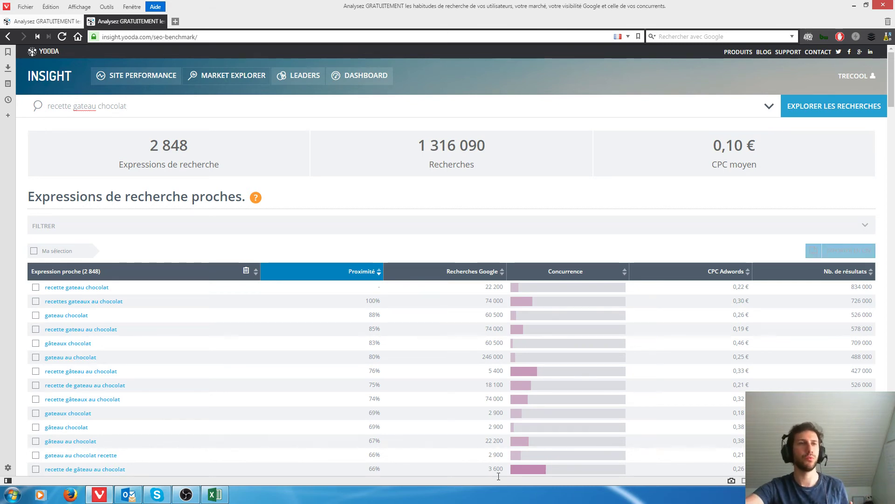
click(215, 494)
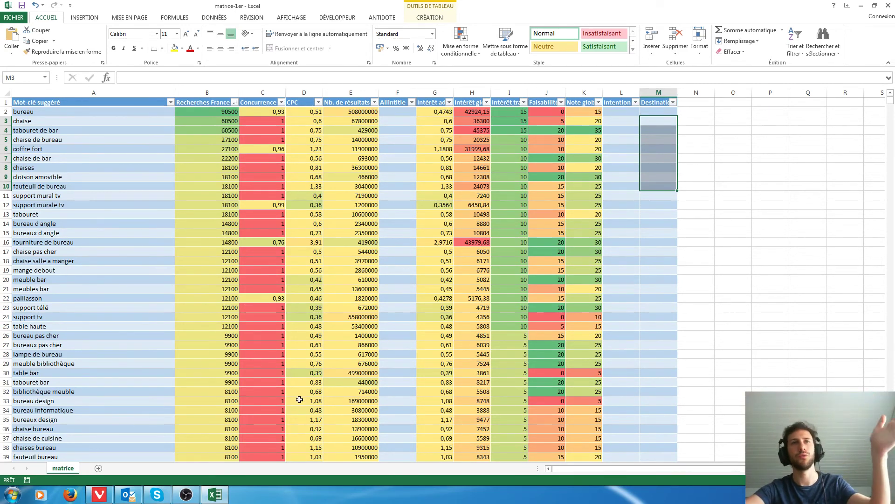
click(214, 496)
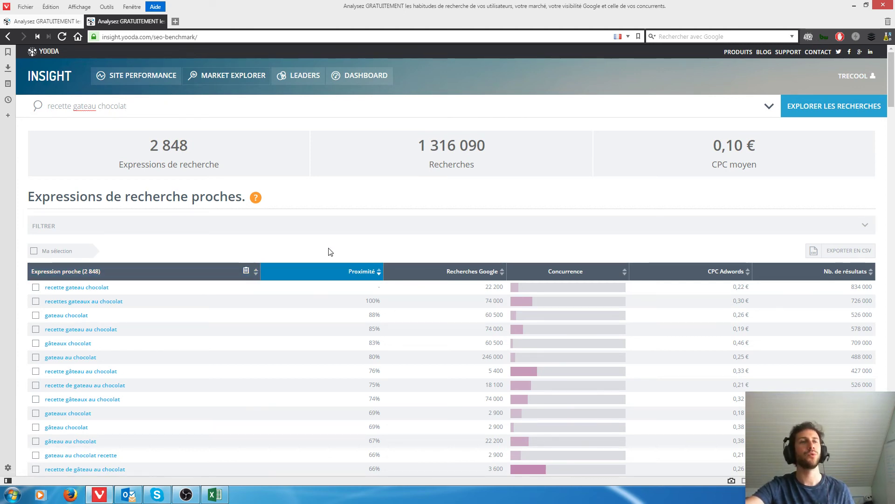
- Sort the related expressions alphabetically and look through the list for themes and variants around chocolate cakes
click(256, 274)
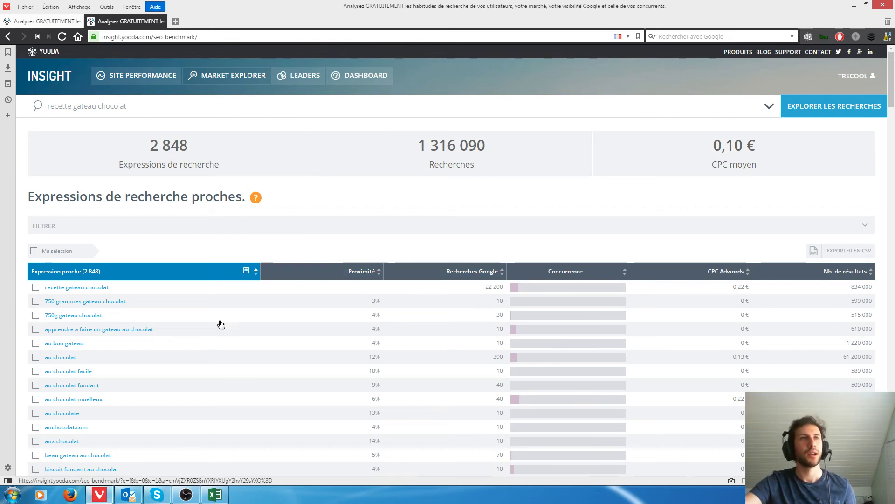
mouse_move(92, 287)
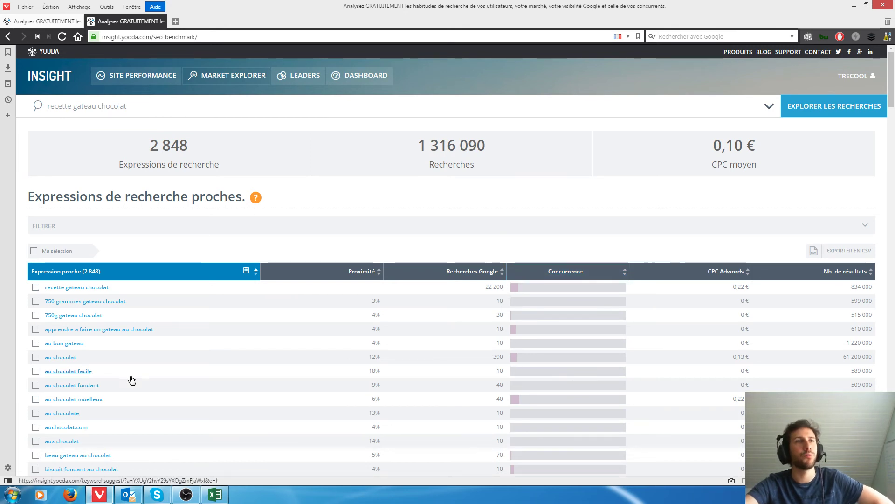
scroll(156, 340, down, 3)
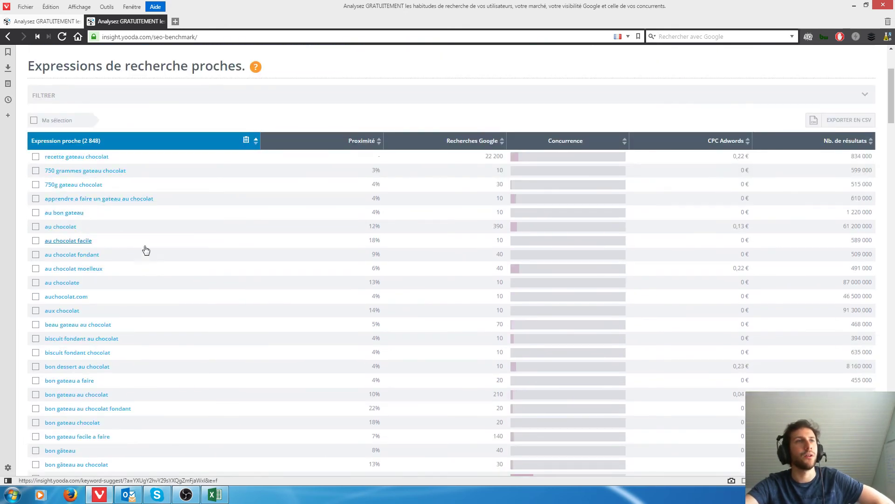
scroll(198, 280, down, 1)
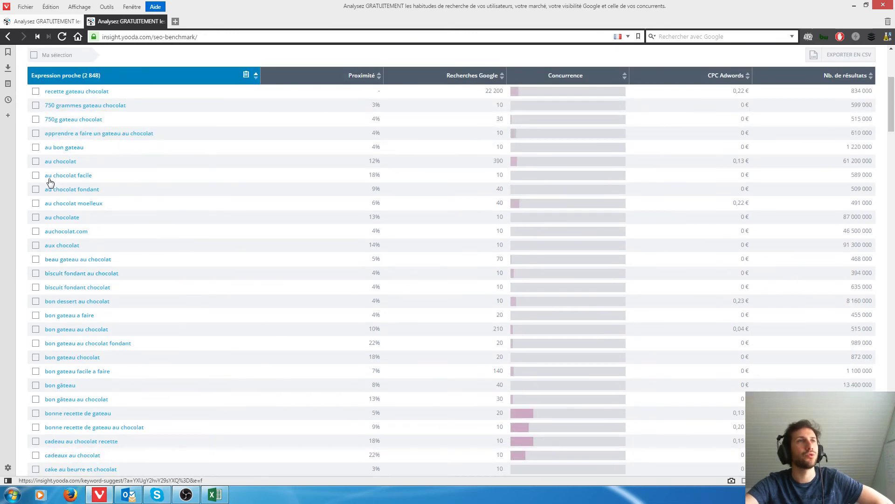
scroll(208, 275, down, 1)
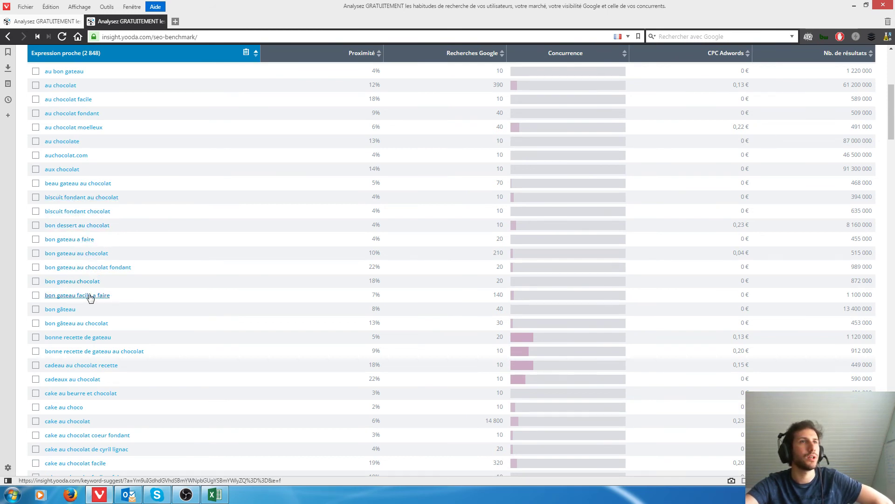
scroll(175, 310, down, 2)
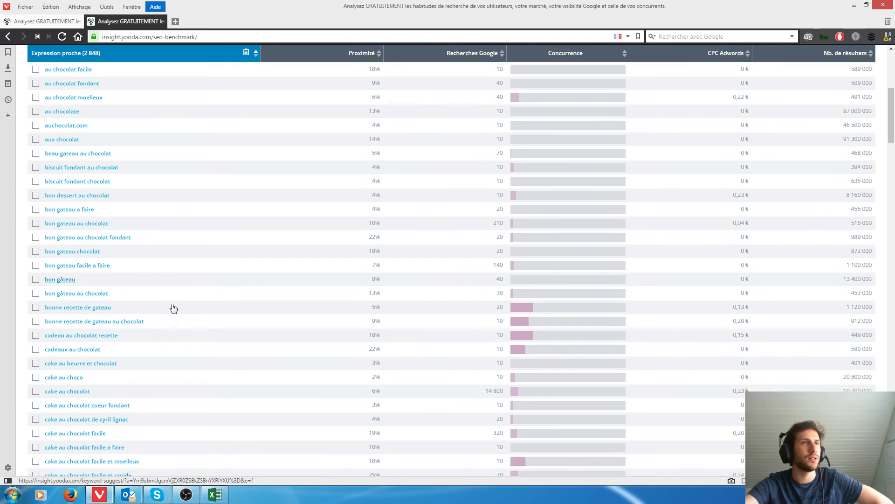
scroll(177, 317, down, 3)
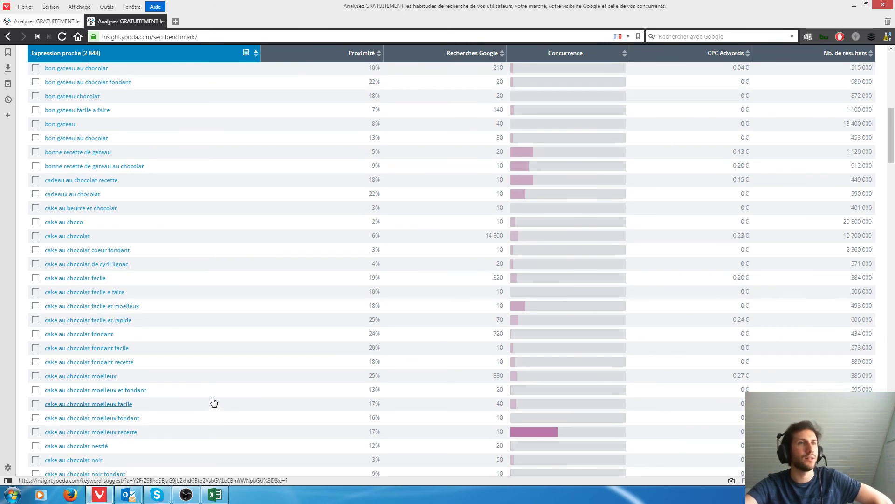
scroll(212, 402, down, 1)
scroll(236, 401, down, 1)
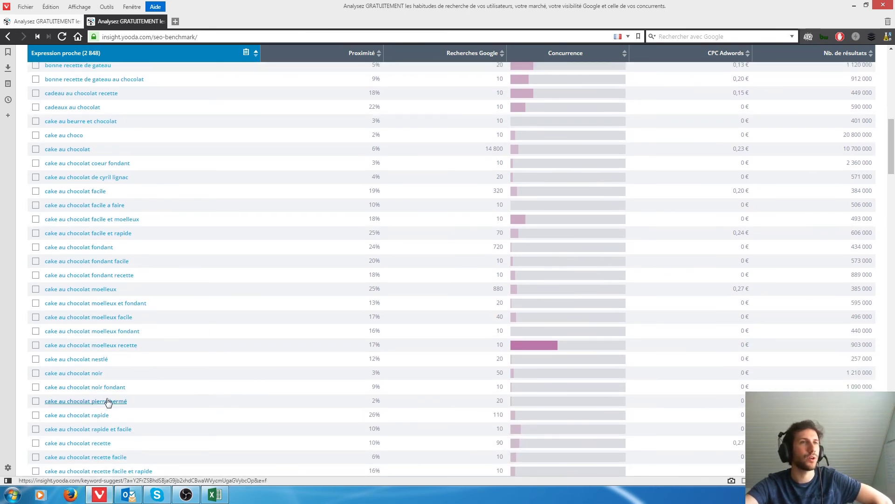
scroll(326, 418, down, 1)
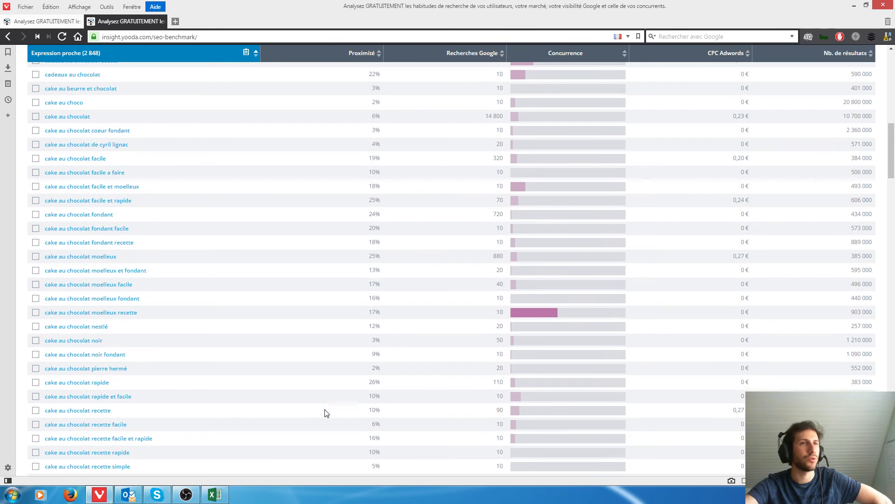
scroll(326, 412, down, 1)
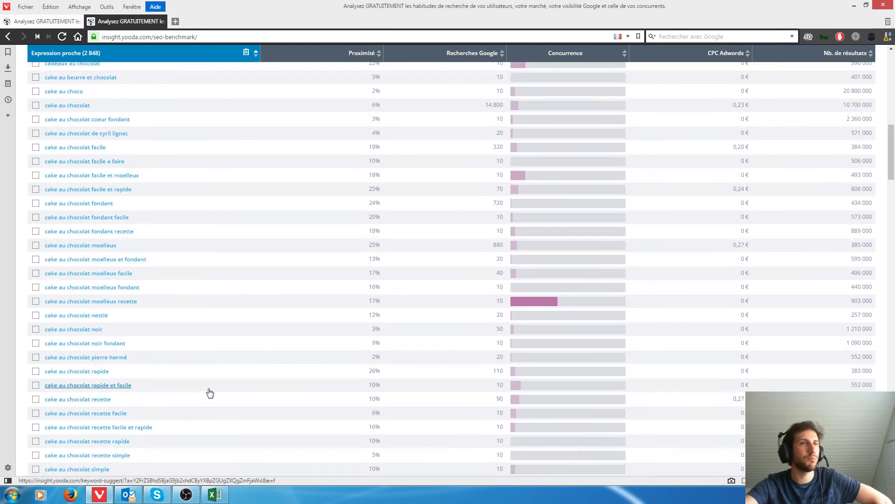
scroll(210, 392, down, 4)
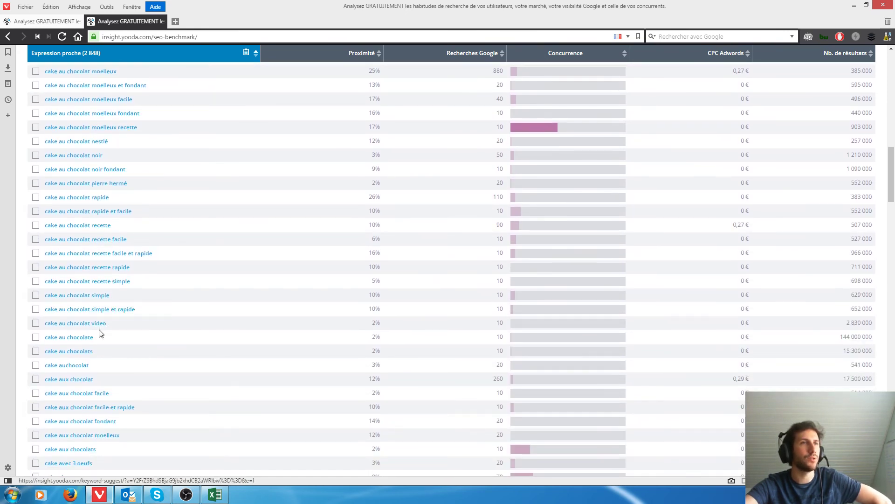
scroll(160, 432, down, 1)
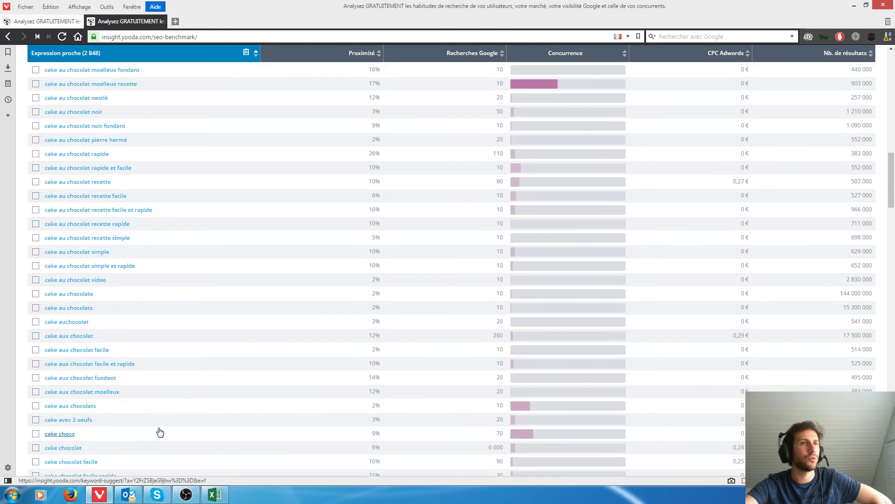
scroll(203, 422, down, 2)
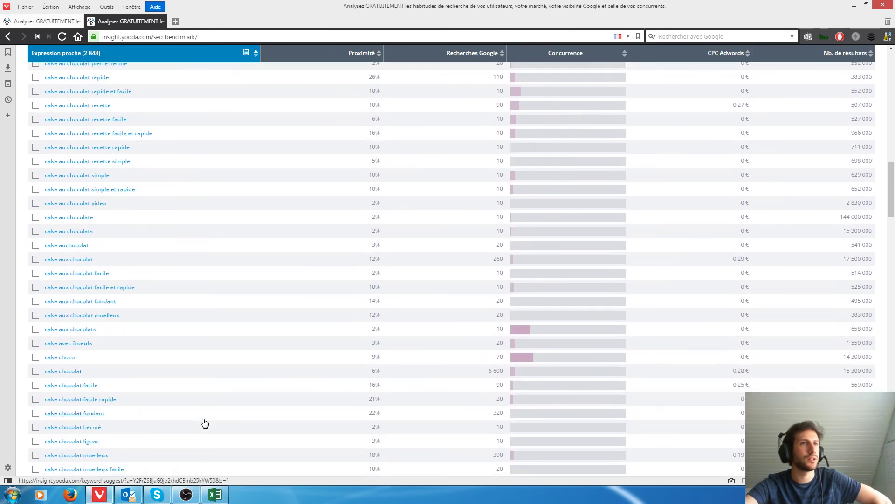
scroll(204, 422, down, 1)
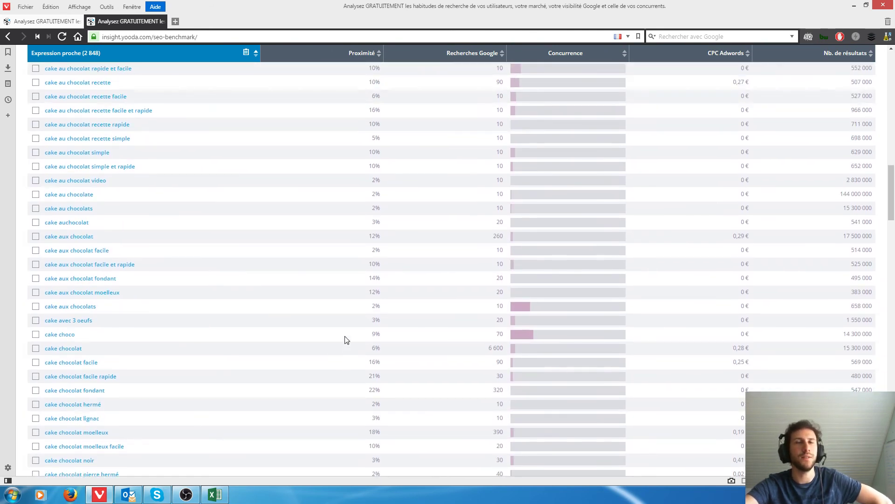
scroll(347, 340, up, 8)
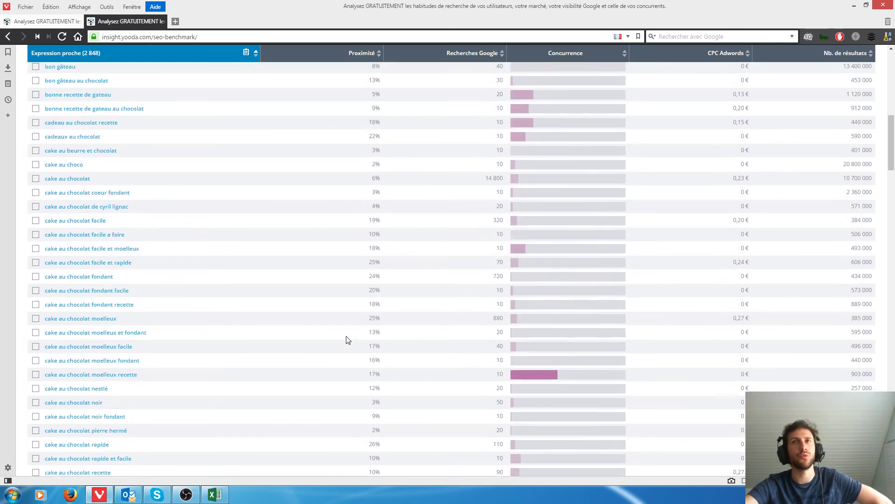
scroll(346, 340, up, 6)
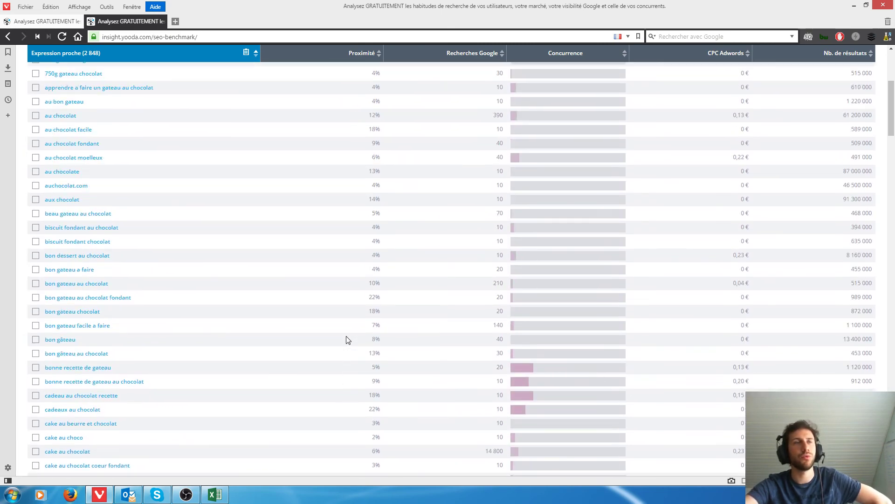
scroll(346, 340, up, 5)
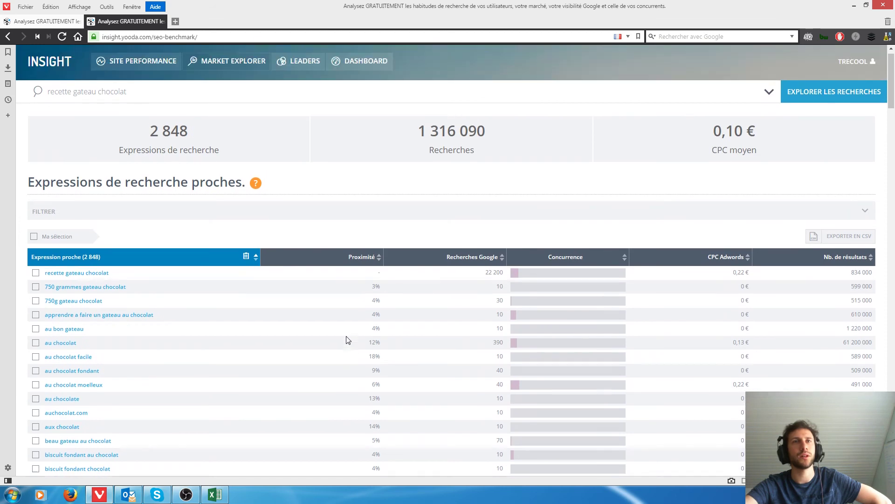
scroll(346, 340, up, 1)
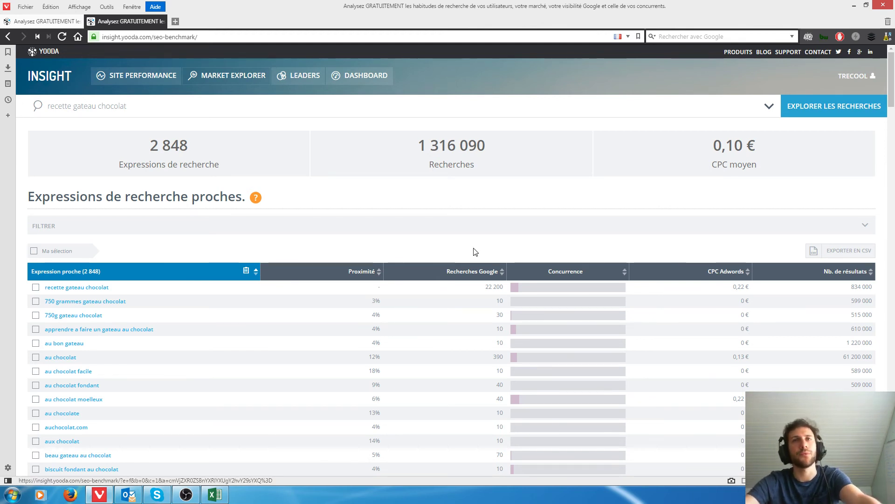
- Rank the leading sites for the previously searched theme "consultant seo" in Leaders and look through the ranking
click(305, 77)
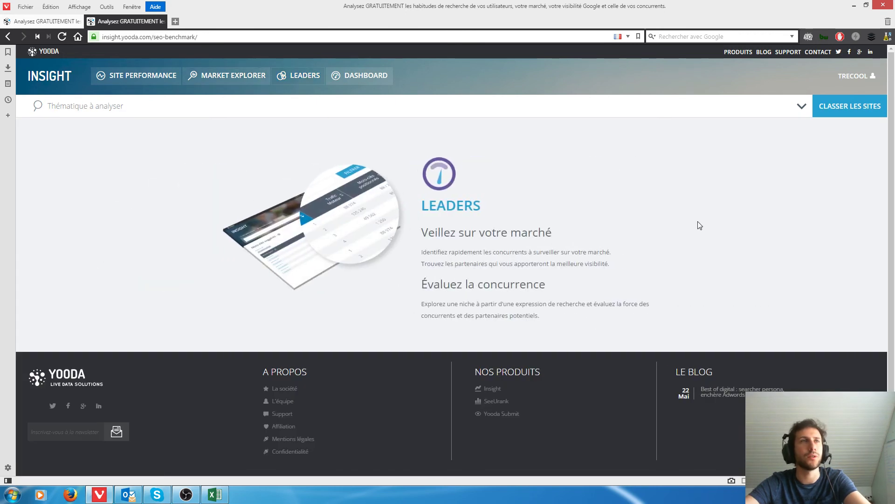
click(184, 109)
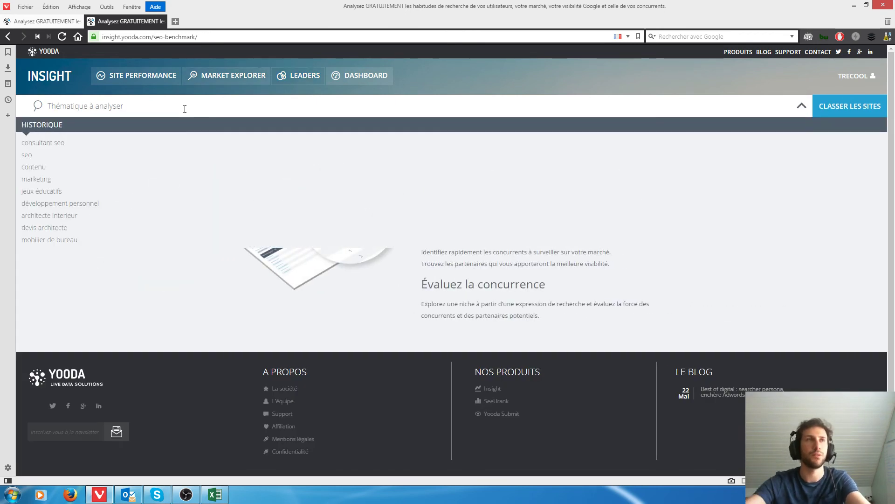
click(56, 143)
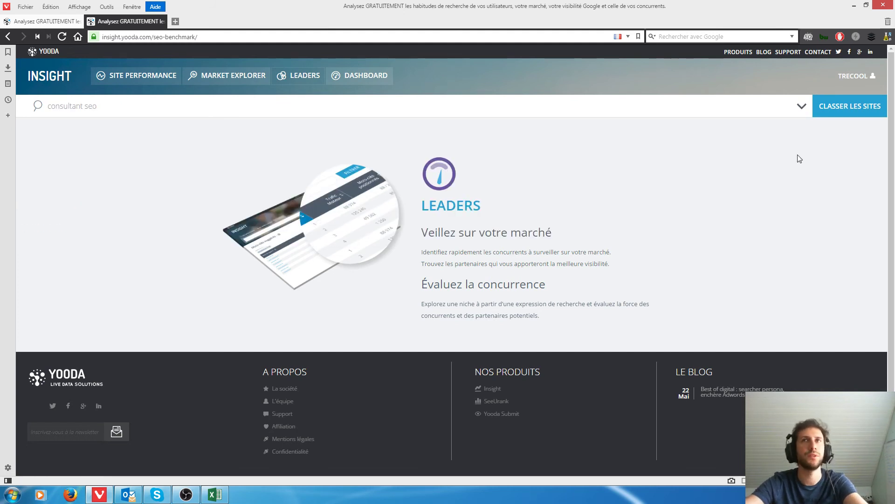
click(849, 107)
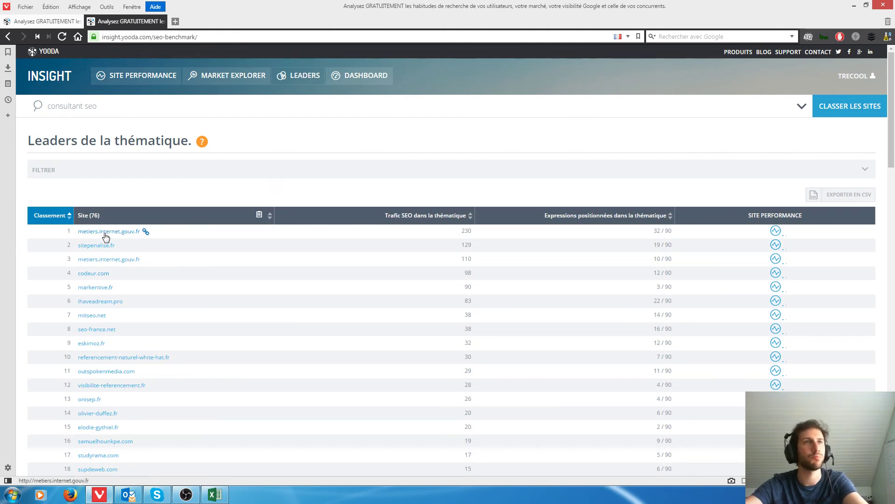
scroll(223, 383, down, 2)
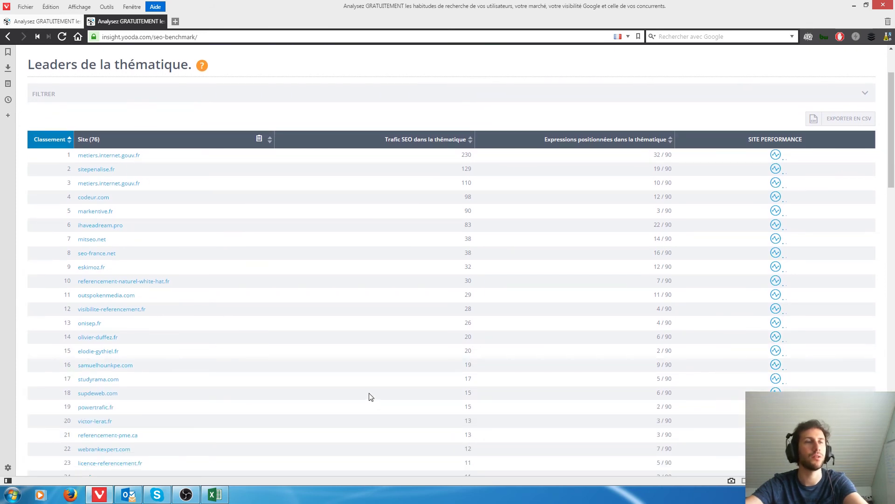
scroll(371, 395, up, 2)
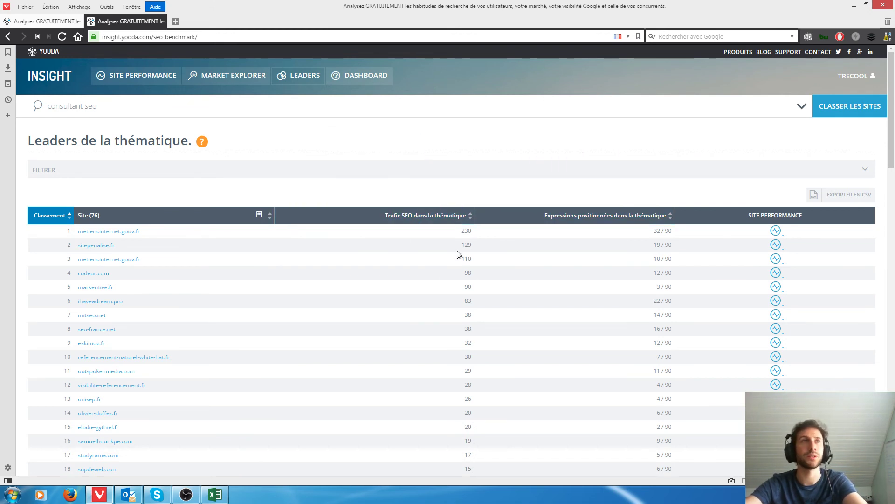
click(121, 104)
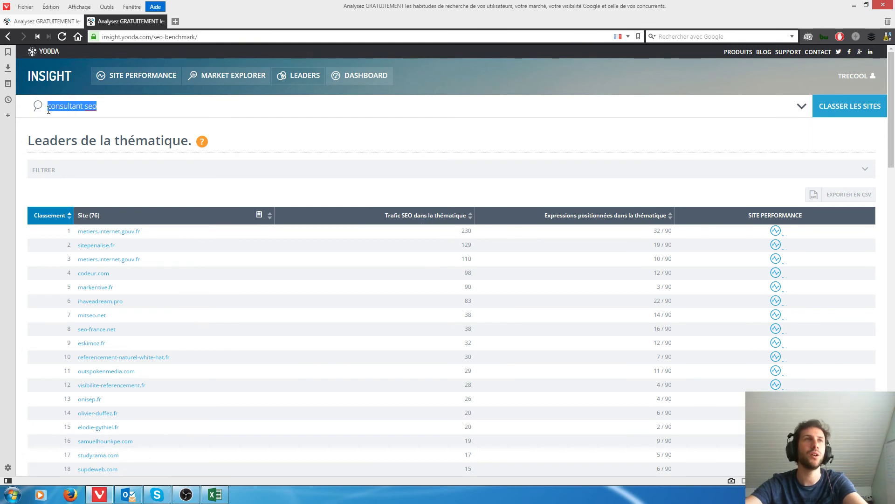
click(135, 103)
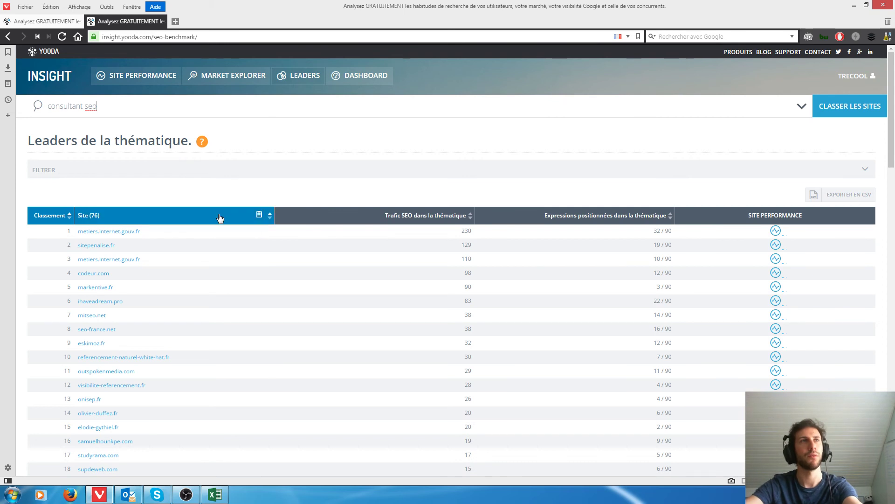
drag(106, 112, 52, 105)
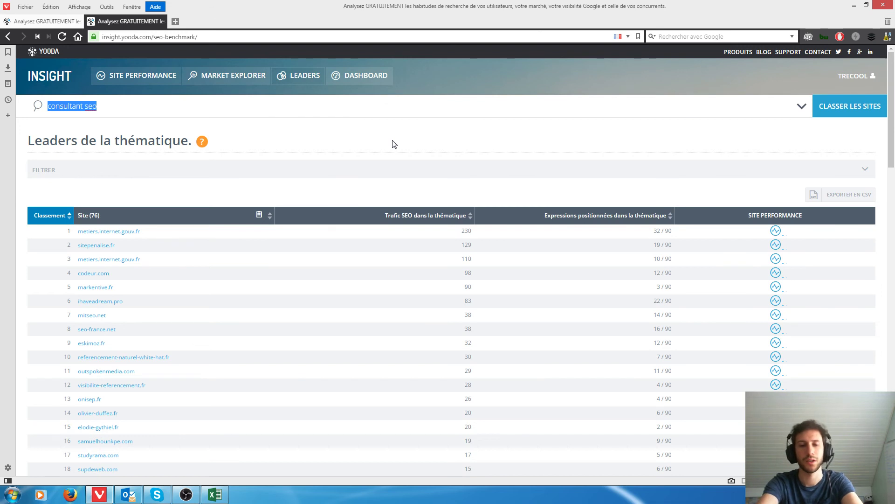
text(agence référencement)
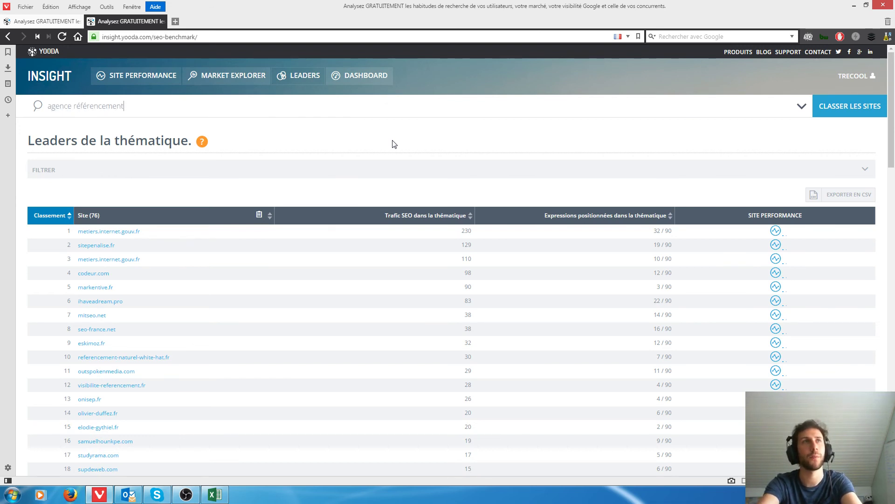
key(ctrl+a)
key(BackSpace)
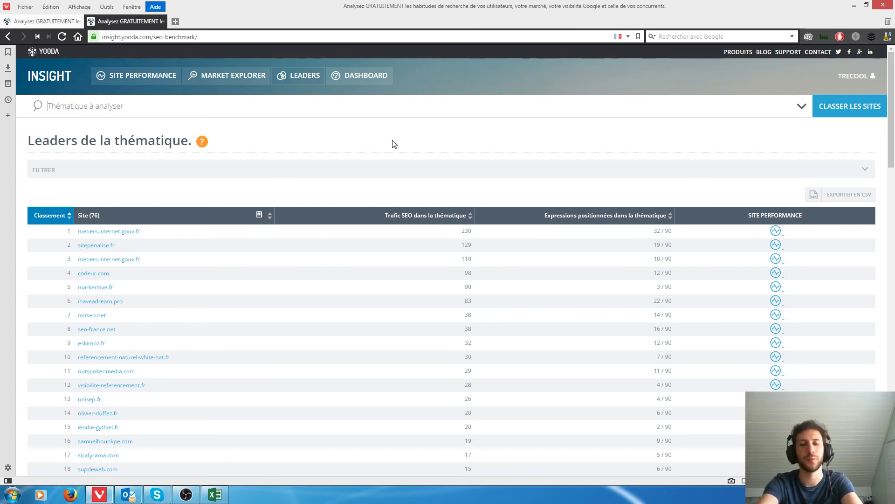
- Rank the leading sites for the theme "seo pas cher"
text(seo pas cher)
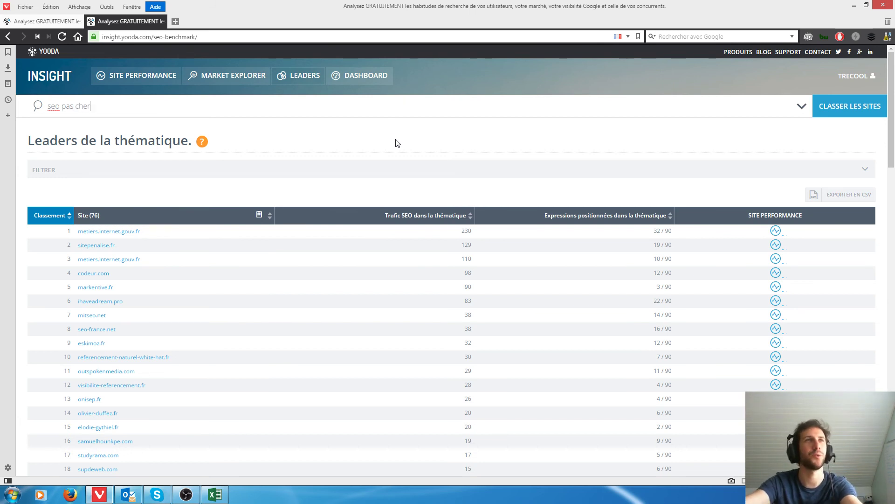
key(Return)
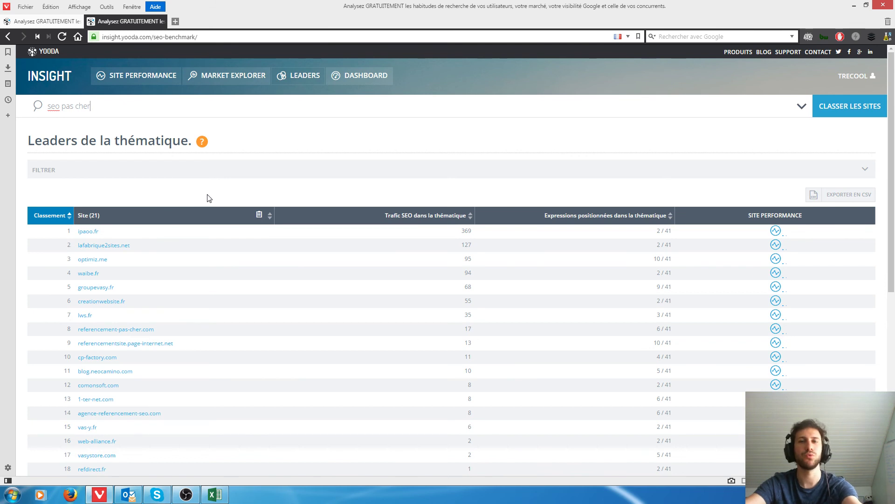
mouse_move(295, 221)
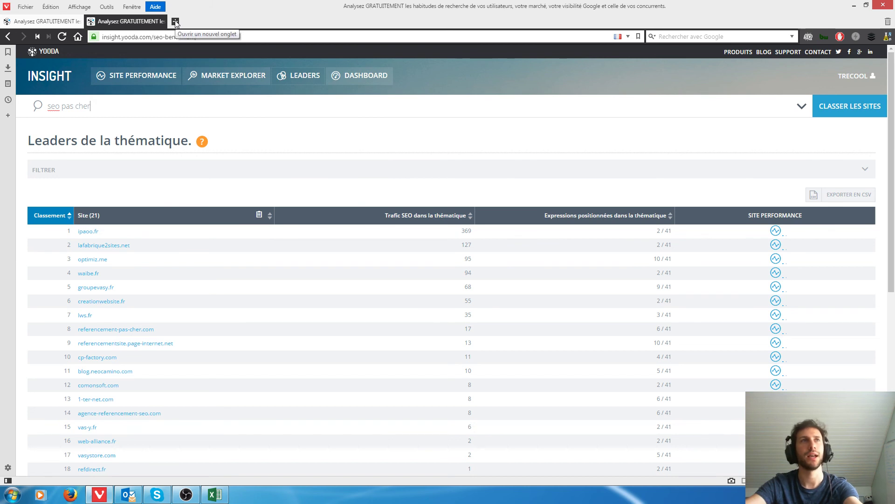
- Search Google for "seo pas cher" in a new private browsing window and look through the results to compare them with the leaders ranking
click(25, 7)
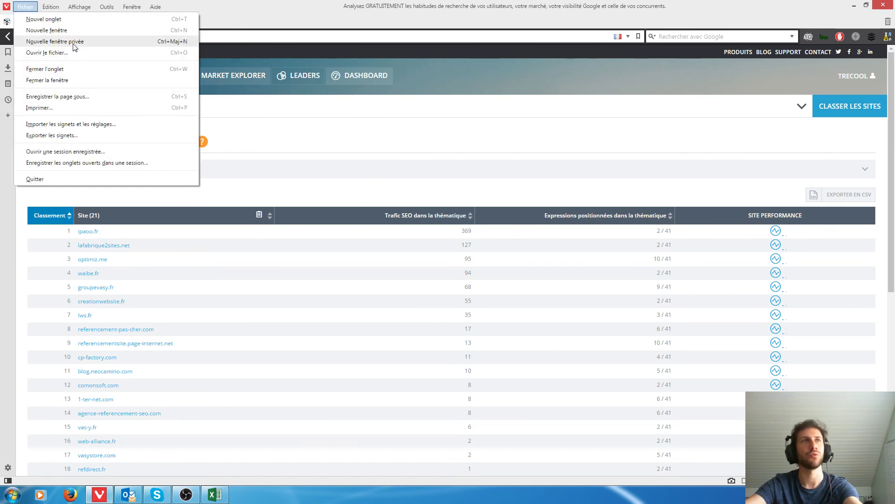
key(Escape)
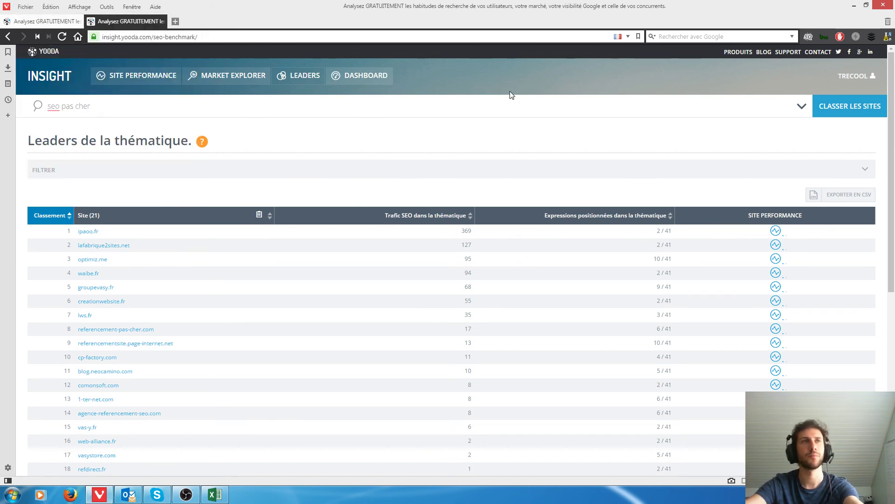
key(ctrl+shift+n)
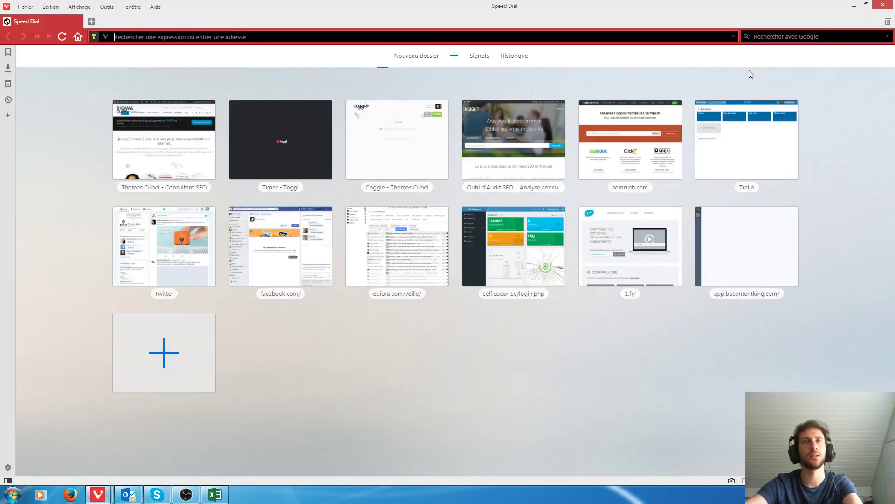
click(780, 37)
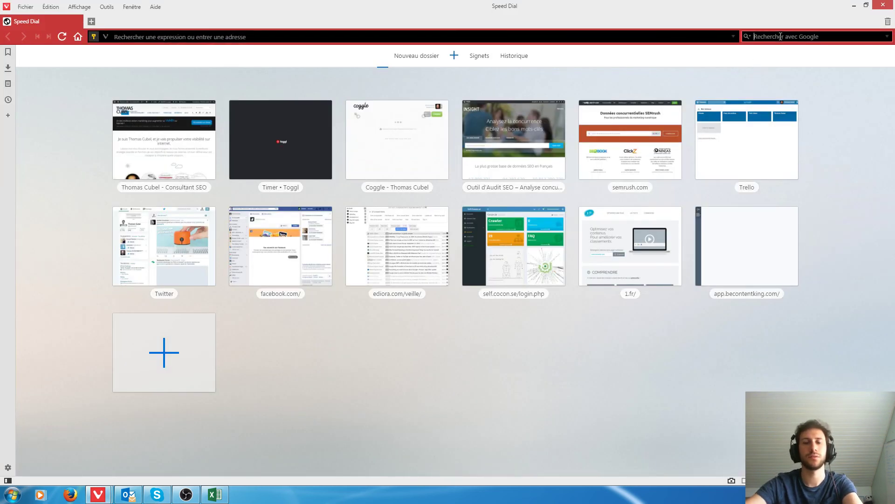
text(seo pas cher)
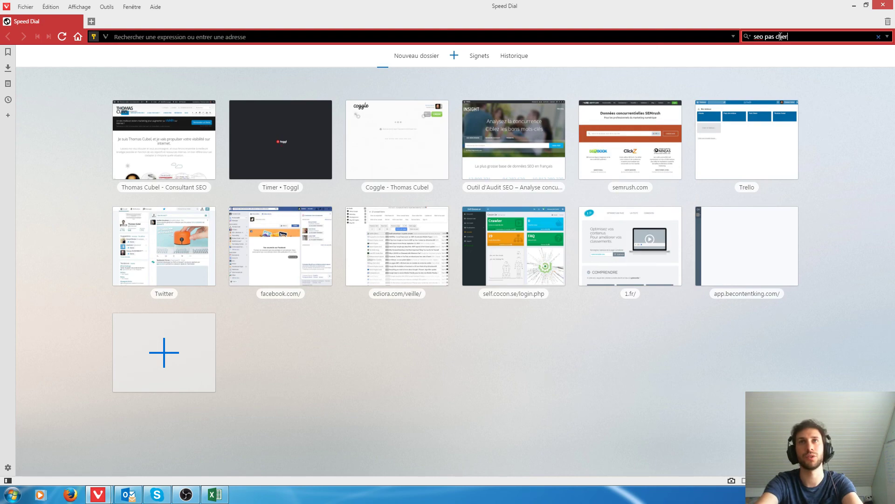
key(Return)
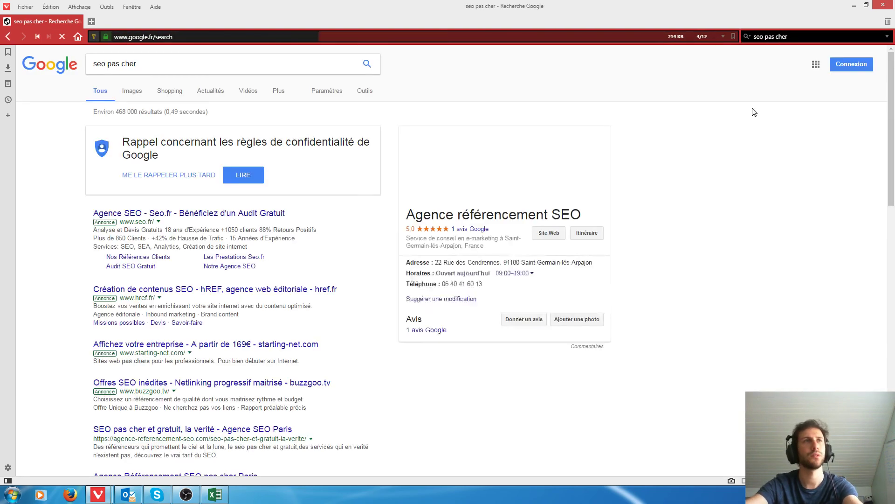
scroll(772, 165, down, 4)
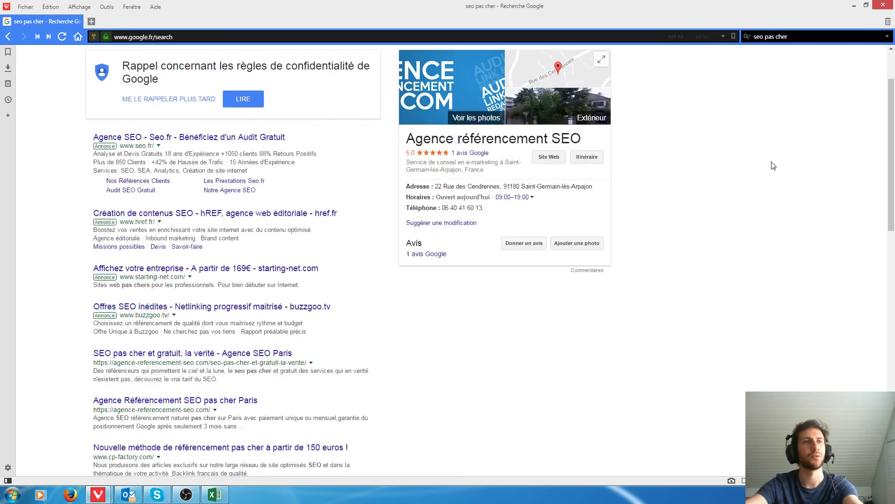
scroll(772, 162, down, 3)
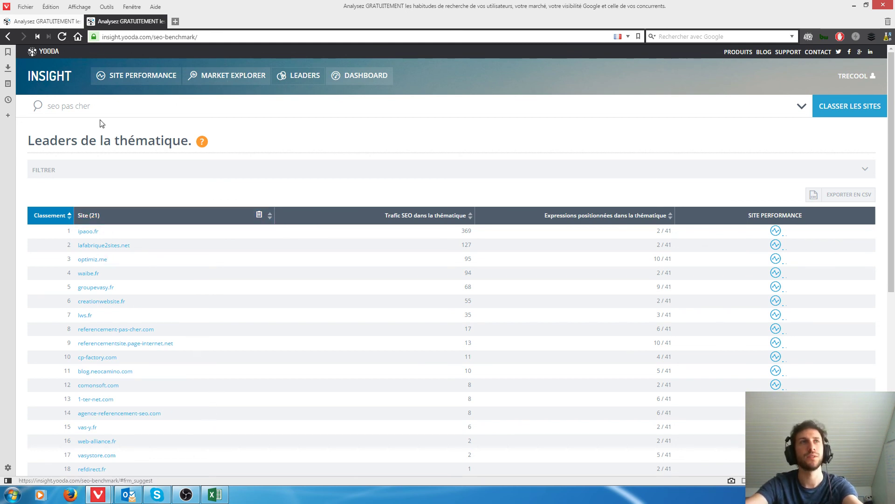
double_click(83, 106)
drag(63, 106, 38, 105)
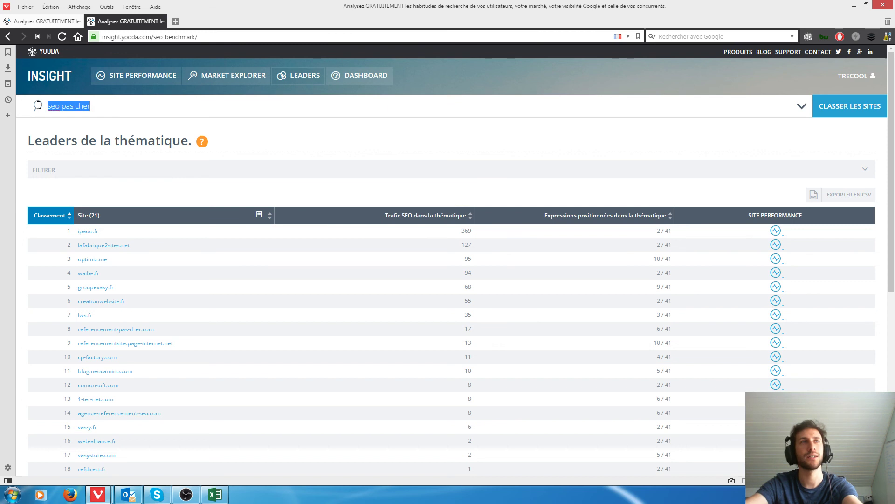
click(107, 101)
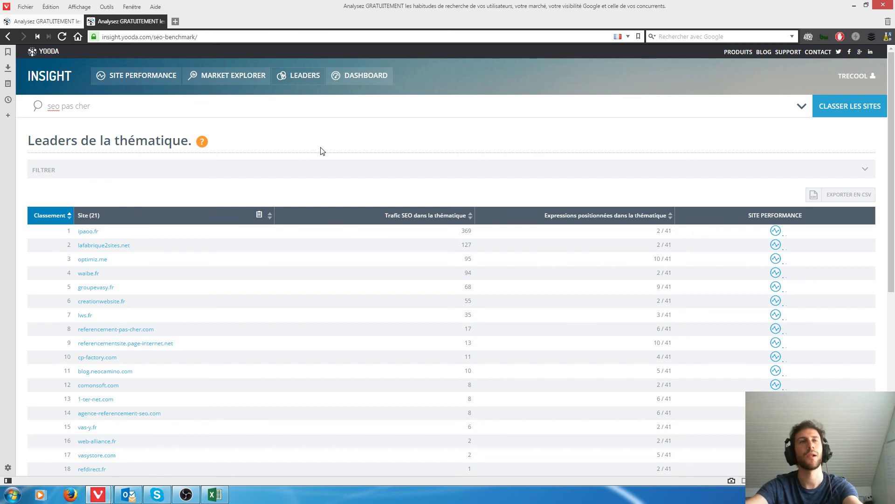
- Look over the Dashboard's search expressions, tags, folders and site monitoring, and return to the Site Performance analysis of sunsetbld.com
click(373, 76)
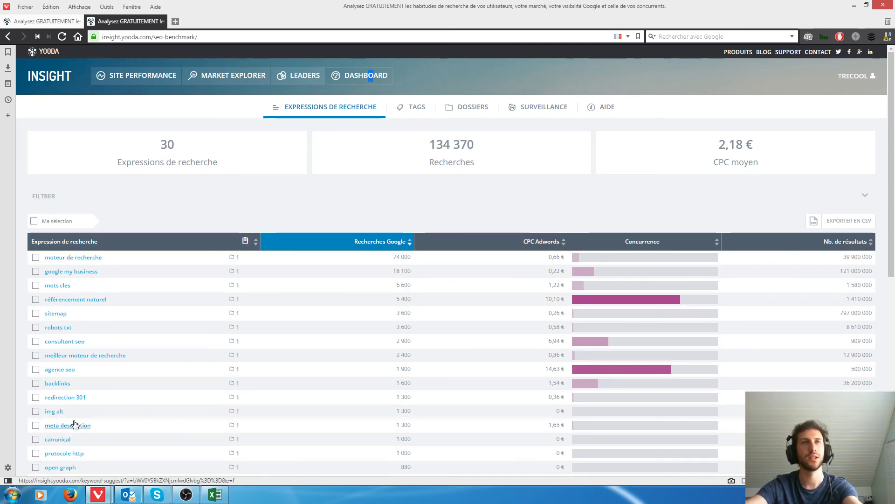
click(416, 113)
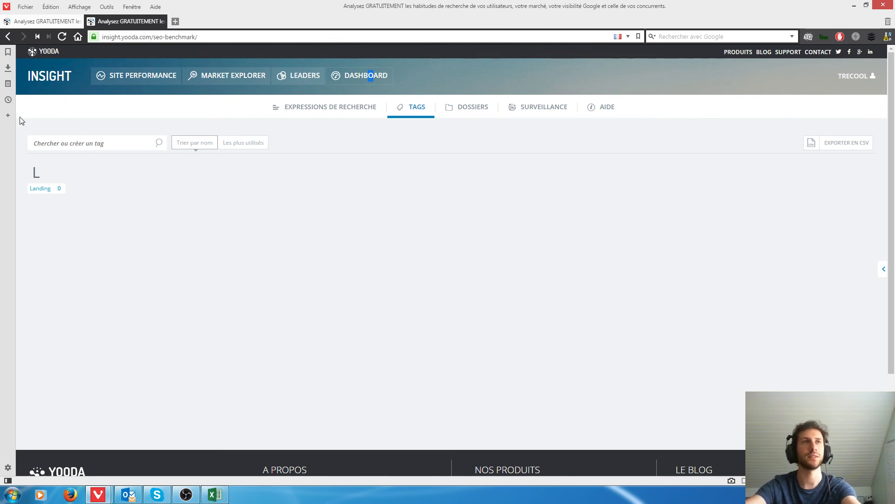
click(471, 107)
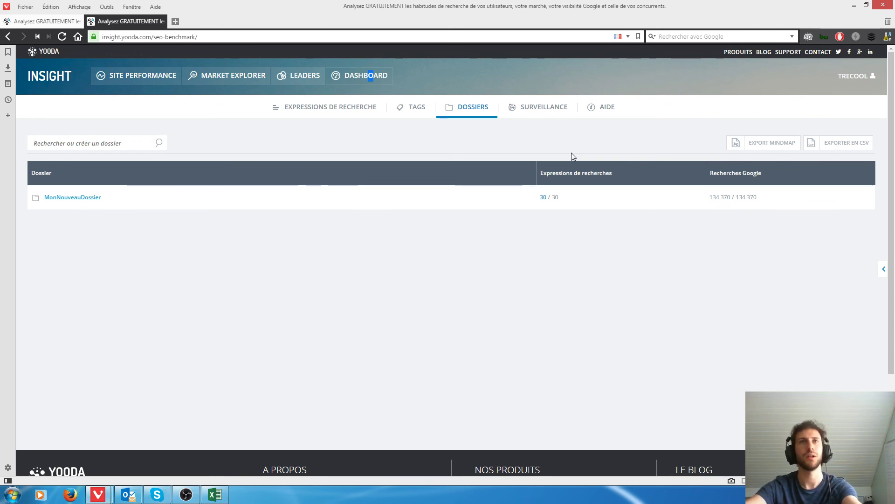
click(544, 108)
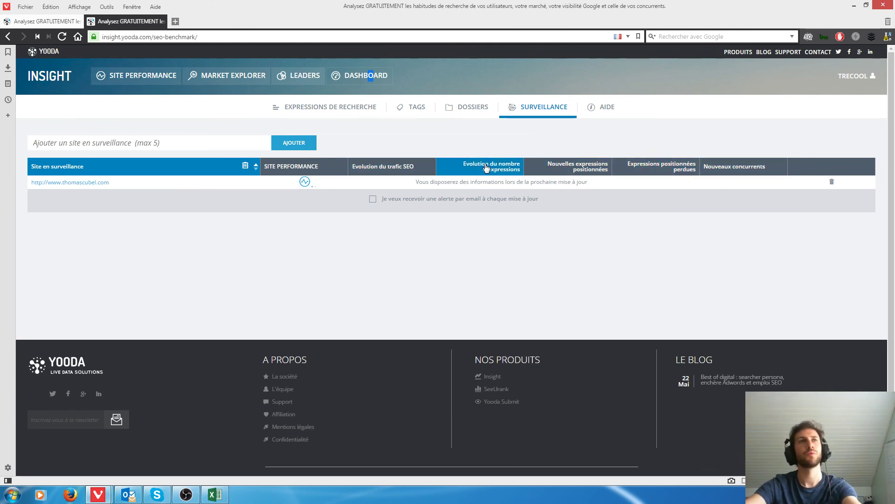
mouse_move(463, 167)
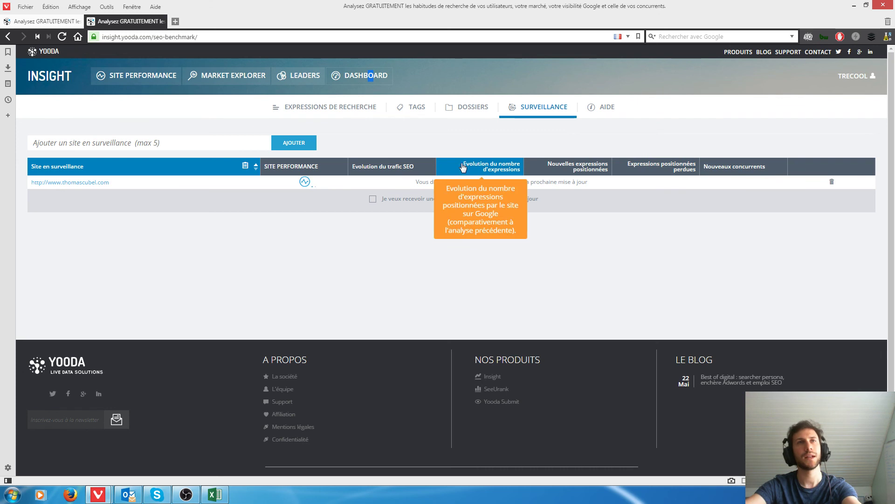
click(154, 82)
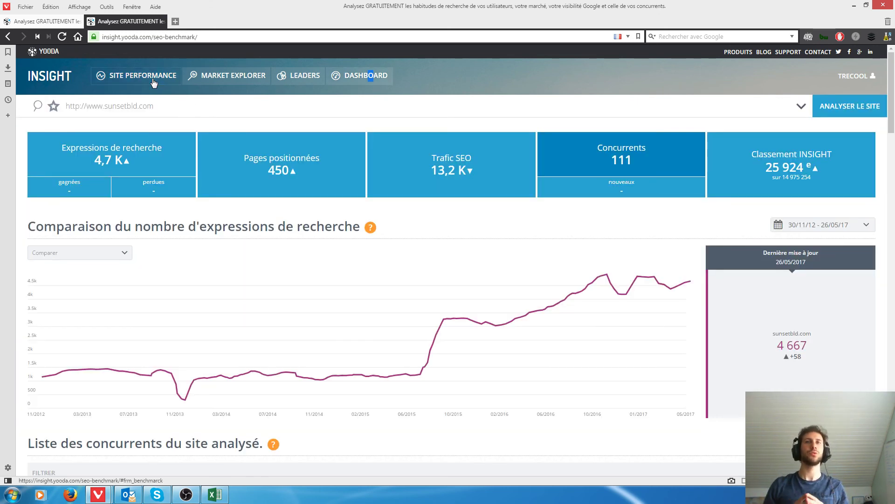